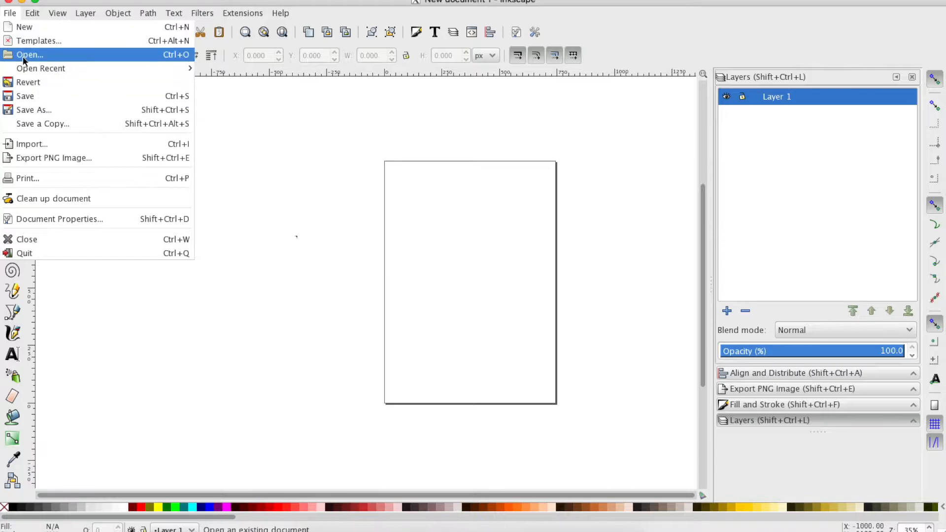
Step: Import sprite-pixel-art-gif-drawing-sprite.jpg from the Desktop as an embedded image and position it within the page
{"action": "left_click", "coordinate": [23, 57]}
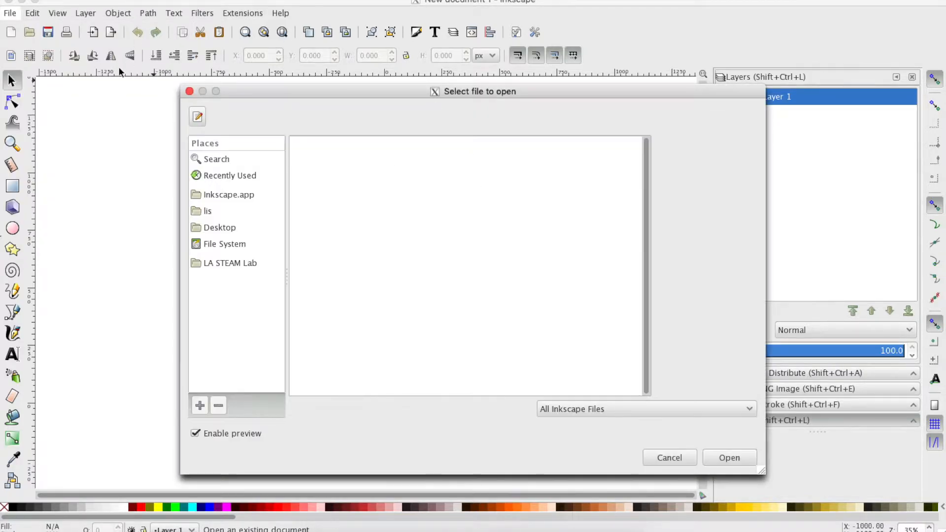
{"action": "left_click", "coordinate": [190, 91]}
{"action": "left_click", "coordinate": [9, 13]}
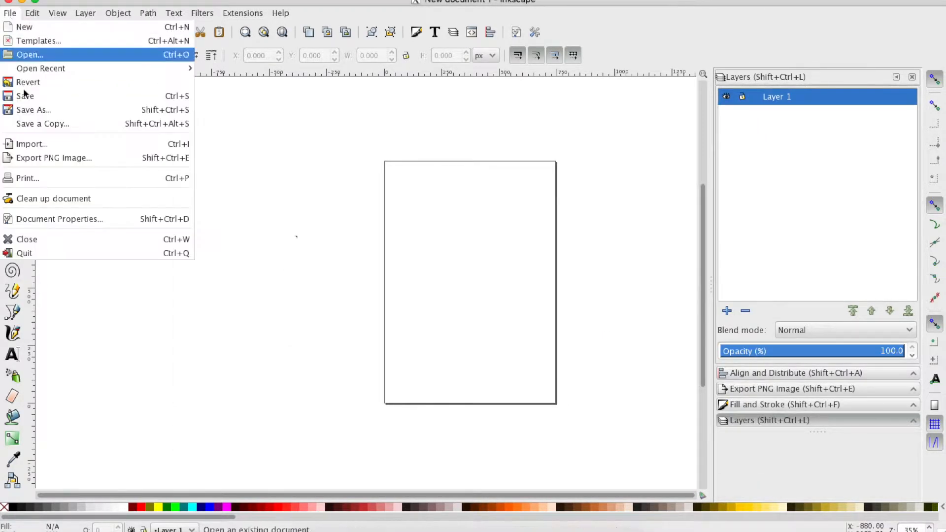
{"action": "left_click", "coordinate": [29, 144]}
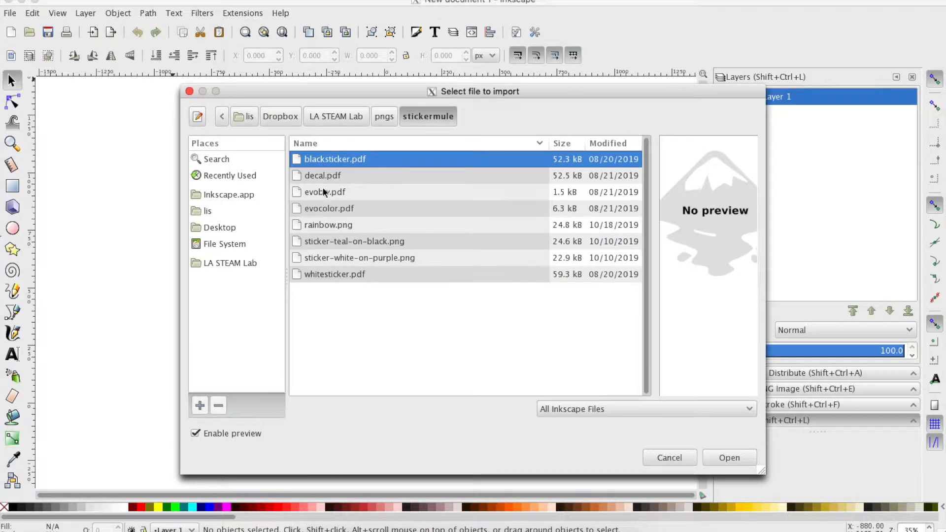
{"action": "left_click", "coordinate": [217, 228]}
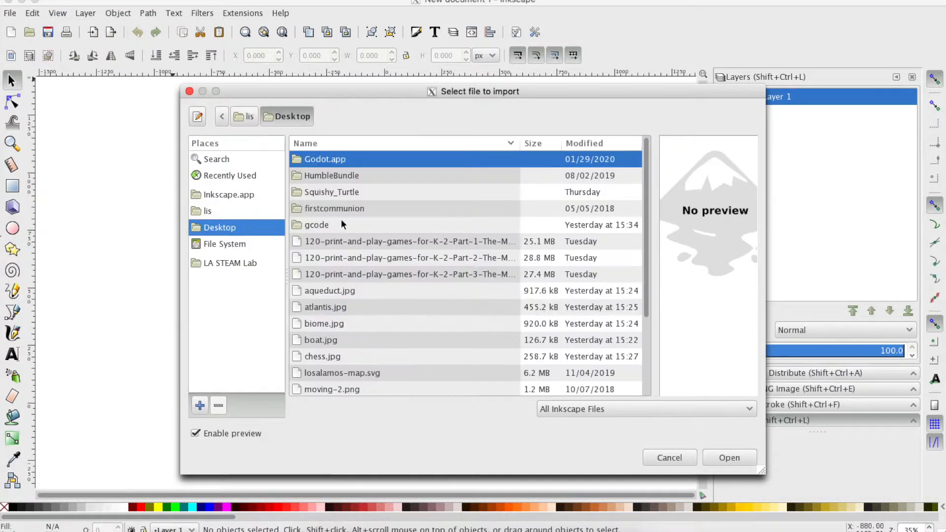
{"action": "scroll", "coordinate": [366, 301], "scroll_direction": "down", "scroll_amount": 3}
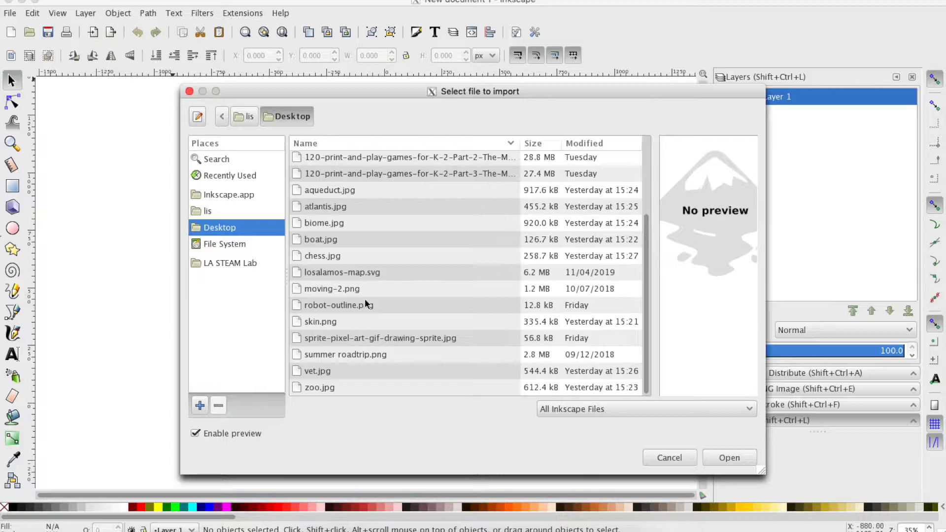
{"action": "left_click", "coordinate": [356, 340]}
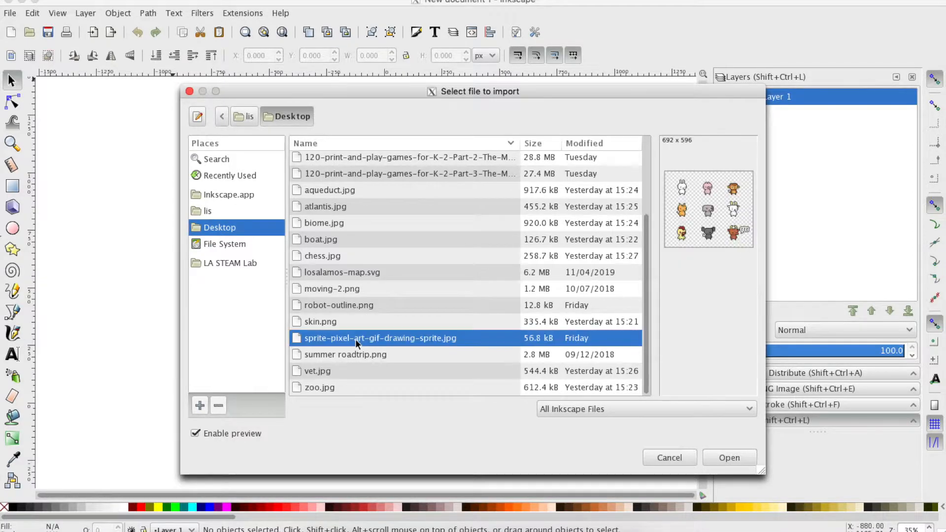
{"action": "left_click", "coordinate": [723, 460]}
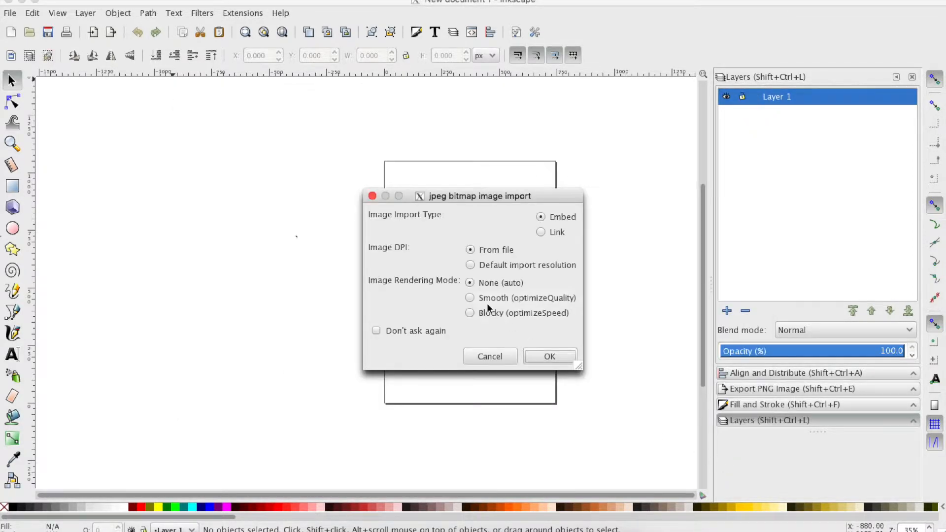
{"action": "left_click", "coordinate": [548, 357]}
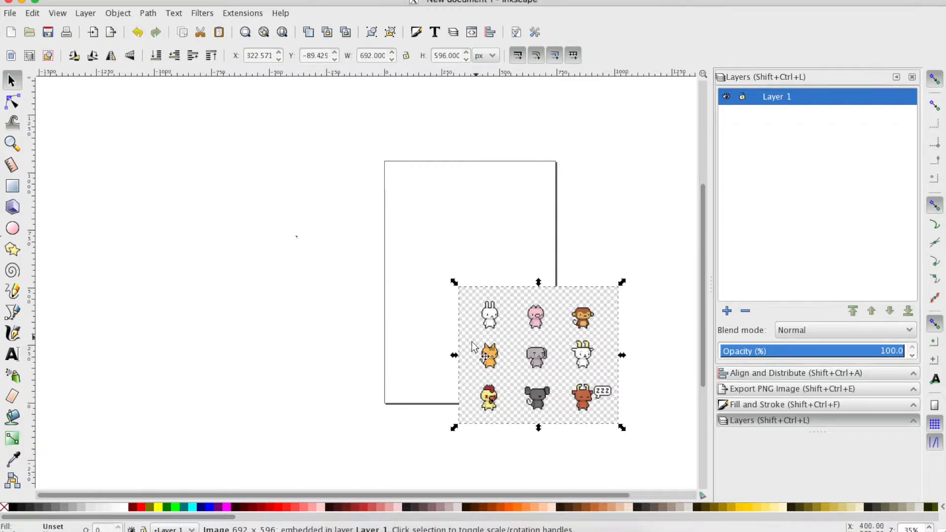
{"action": "left_click_drag", "start_coordinate": [525, 346], "coordinate": [469, 291]}
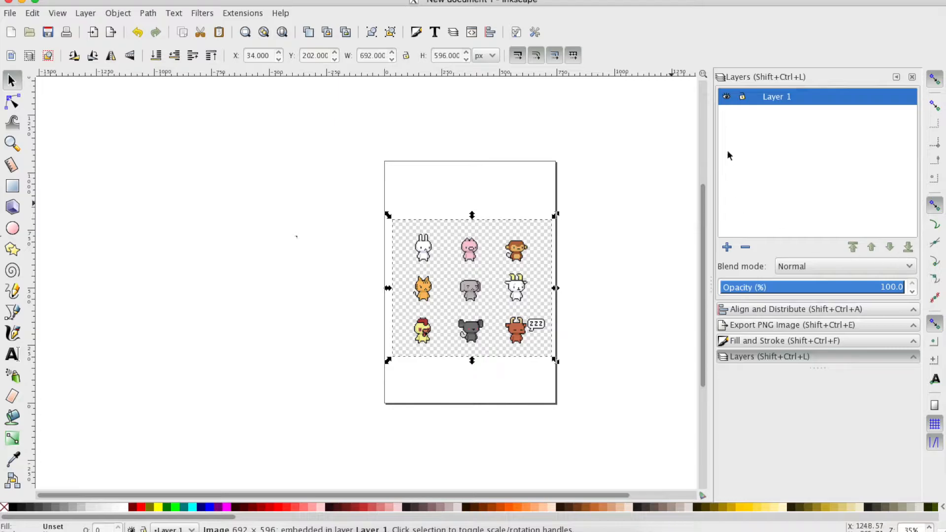
Step: Add a layer named "background" above the current layer
{"action": "left_click", "coordinate": [726, 247]}
{"action": "left_click", "coordinate": [727, 313]}
{"action": "type", "text": "b"}
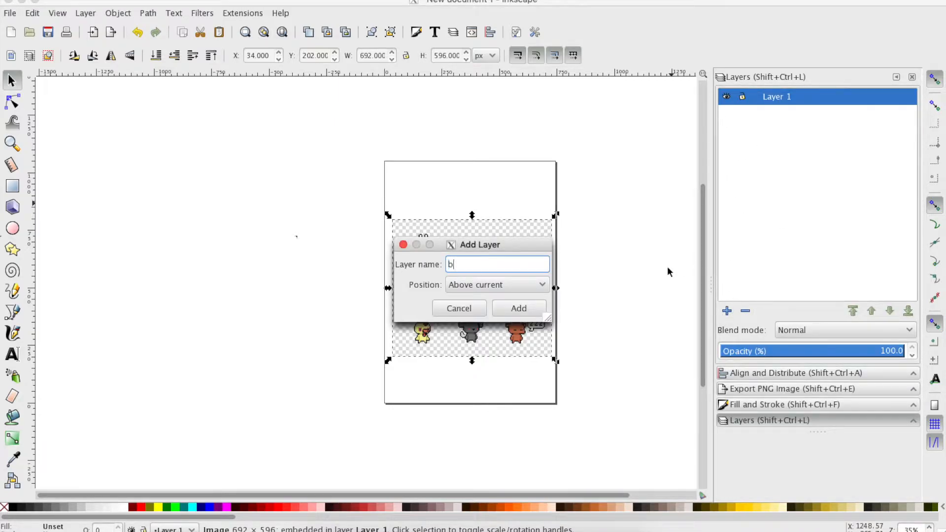
{"action": "type", "text": "ackground"}
{"action": "key", "text": "Return"}
Step: Move the imported sprite image to the background layer and place that layer beneath Layer 1
{"action": "left_click", "coordinate": [488, 296]}
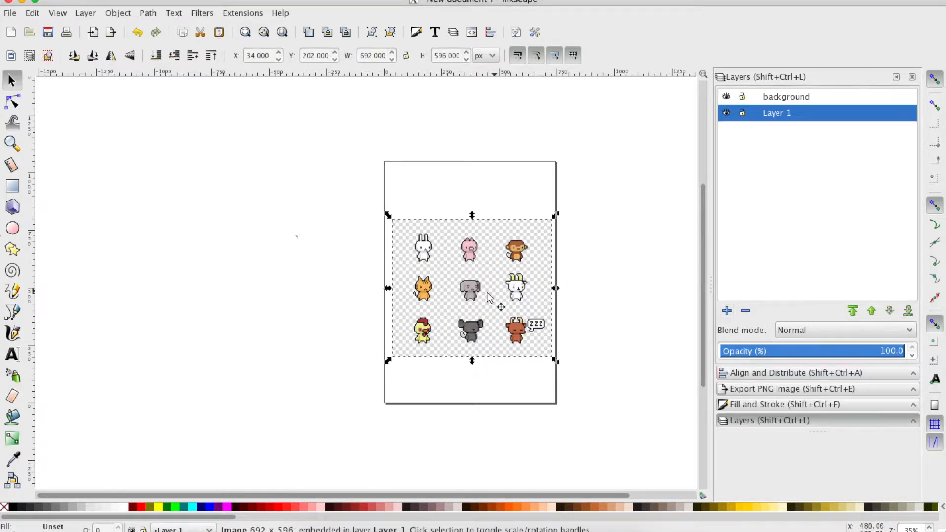
{"action": "left_click", "coordinate": [87, 15]}
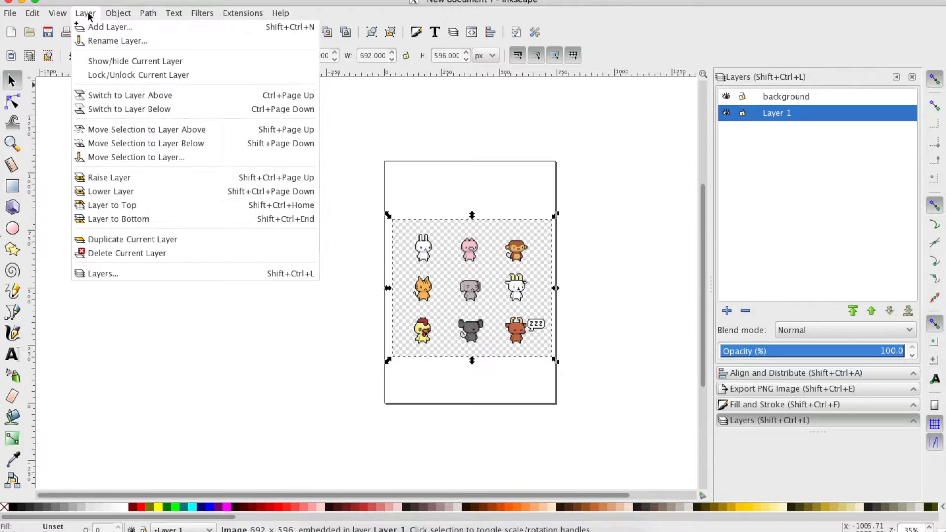
{"action": "left_click", "coordinate": [126, 157]}
{"action": "left_click", "coordinate": [469, 227]}
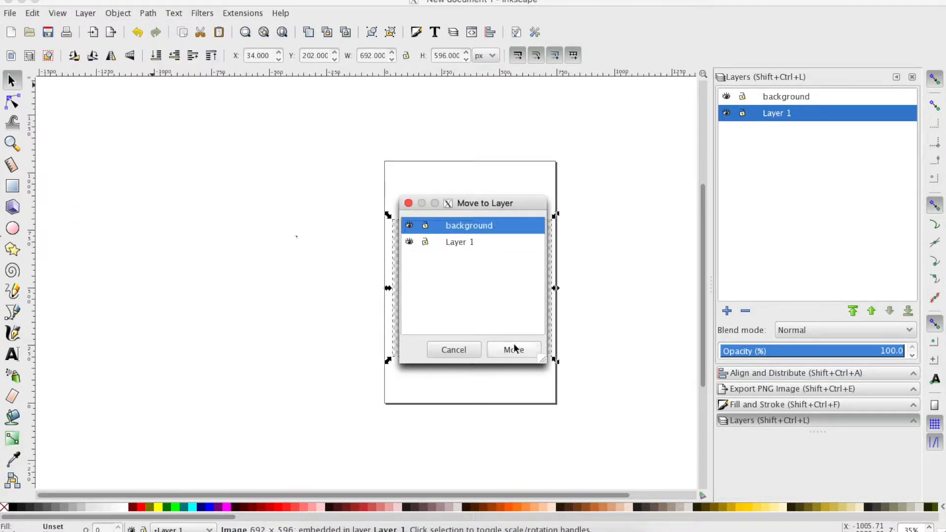
{"action": "left_click", "coordinate": [508, 351]}
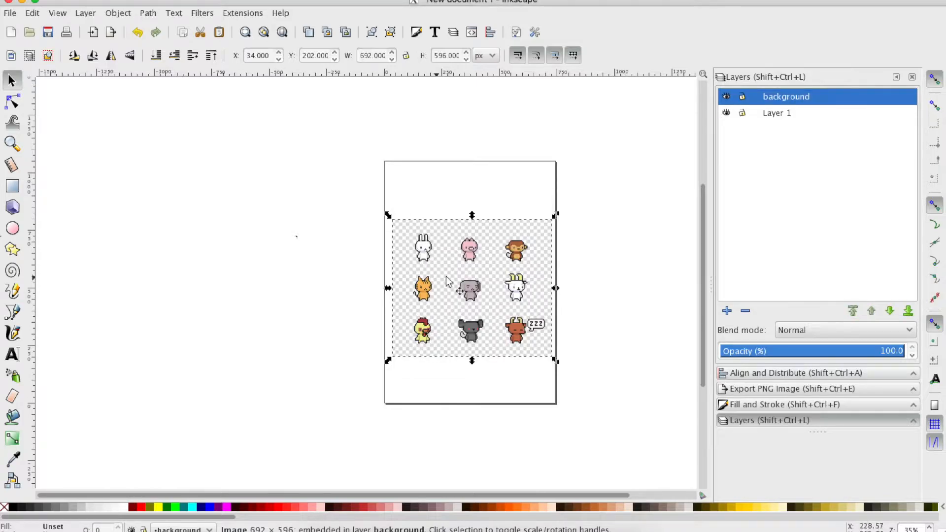
{"action": "left_click_drag", "start_coordinate": [776, 96], "coordinate": [776, 139]}
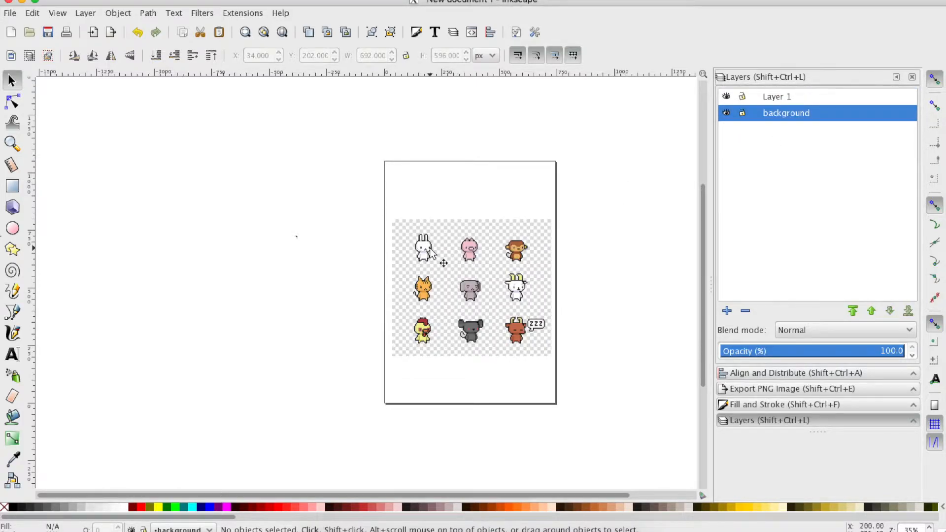
Step: Lock the background layer holding the sprite image
{"action": "type", "text": "==="}
{"action": "left_click", "coordinate": [673, 237]}
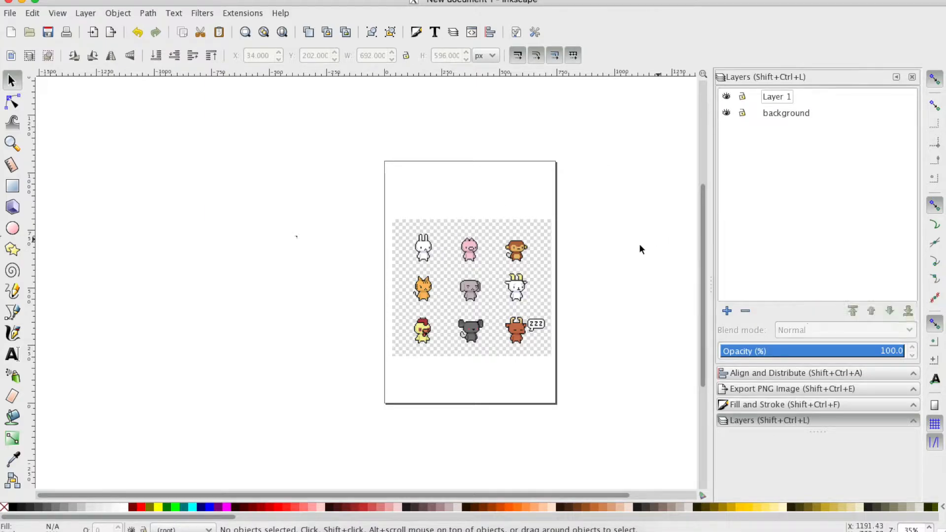
{"action": "type", "text": "==="}
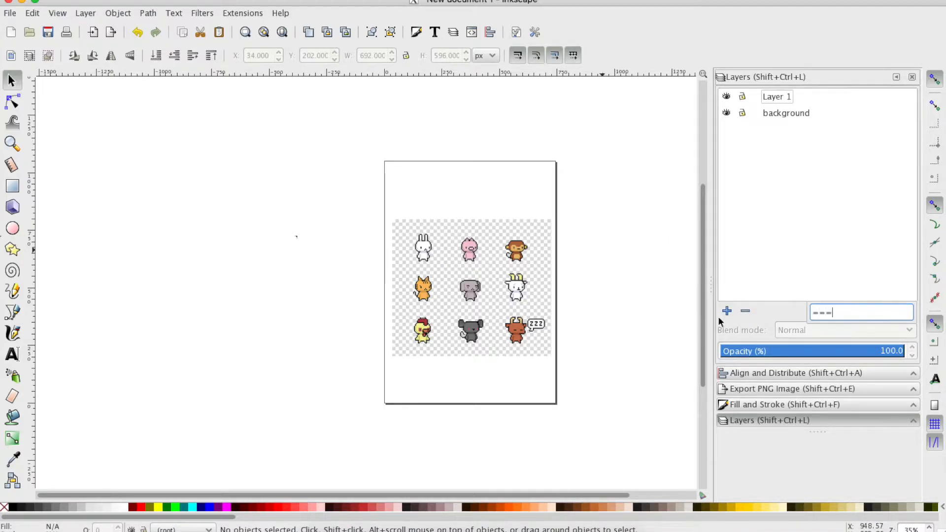
{"action": "left_click", "coordinate": [521, 293]}
{"action": "key", "text": "="}
{"action": "key", "text": "="}
{"action": "key", "text": "="}
{"action": "key", "text": "="}
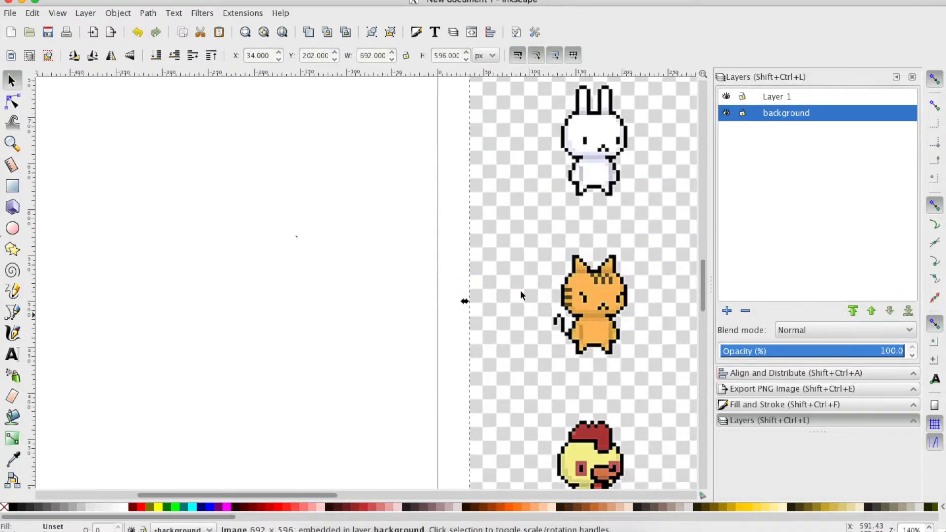
{"action": "scroll", "coordinate": [520, 291], "scroll_direction": "right", "scroll_amount": 20}
{"action": "scroll", "coordinate": [521, 291], "scroll_direction": "up", "scroll_amount": 8}
{"action": "scroll", "coordinate": [521, 292], "scroll_direction": "left", "scroll_amount": 8}
{"action": "scroll", "coordinate": [521, 291], "scroll_direction": "left", "scroll_amount": 15}
{"action": "scroll", "coordinate": [521, 290], "scroll_direction": "down", "scroll_amount": 5}
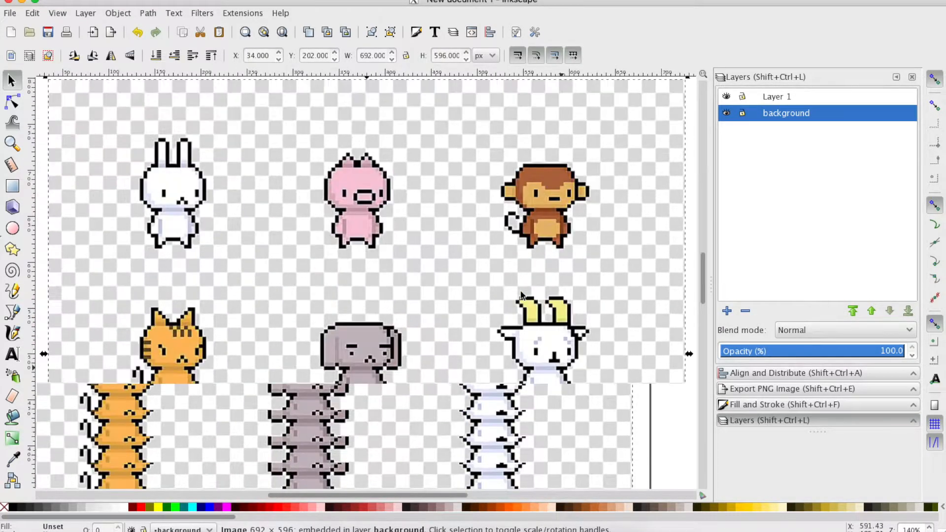
{"action": "left_click", "coordinate": [742, 114]}
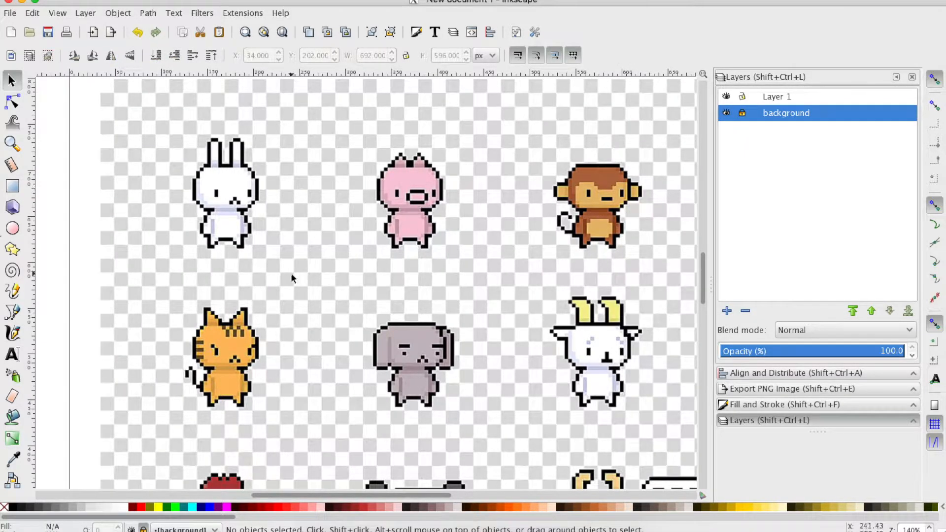
Step: Draw an ellipse over the white rabbit's head on Layer 1
{"action": "scroll", "coordinate": [291, 275], "scroll_direction": "left", "scroll_amount": 3}
{"action": "scroll", "coordinate": [291, 275], "scroll_direction": "up", "scroll_amount": 3}
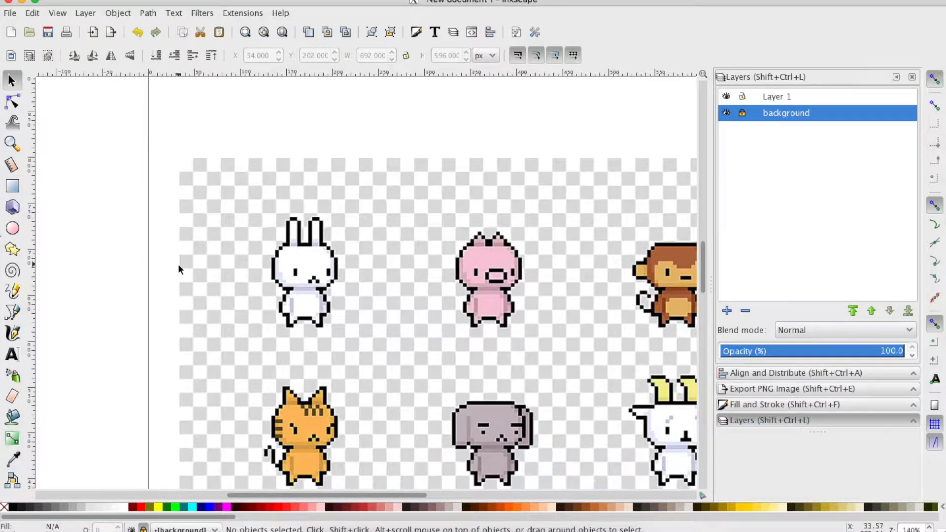
{"action": "left_click", "coordinate": [13, 228]}
{"action": "left_click_drag", "start_coordinate": [306, 294], "coordinate": [293, 287]}
{"action": "left_click_drag", "start_coordinate": [281, 256], "coordinate": [314, 279]}
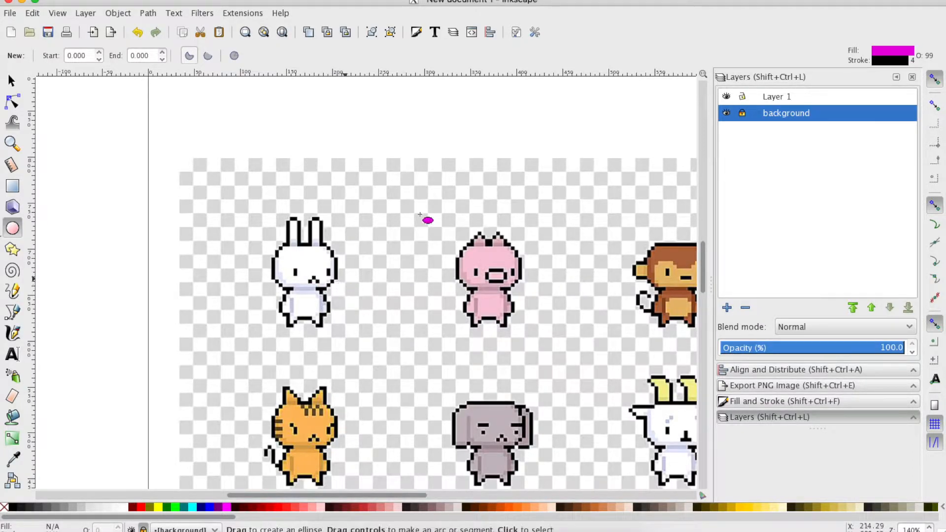
{"action": "left_click", "coordinate": [777, 99]}
{"action": "left_click_drag", "start_coordinate": [277, 247], "coordinate": [344, 290]}
{"action": "left_click_drag", "start_coordinate": [278, 268], "coordinate": [271, 268]}
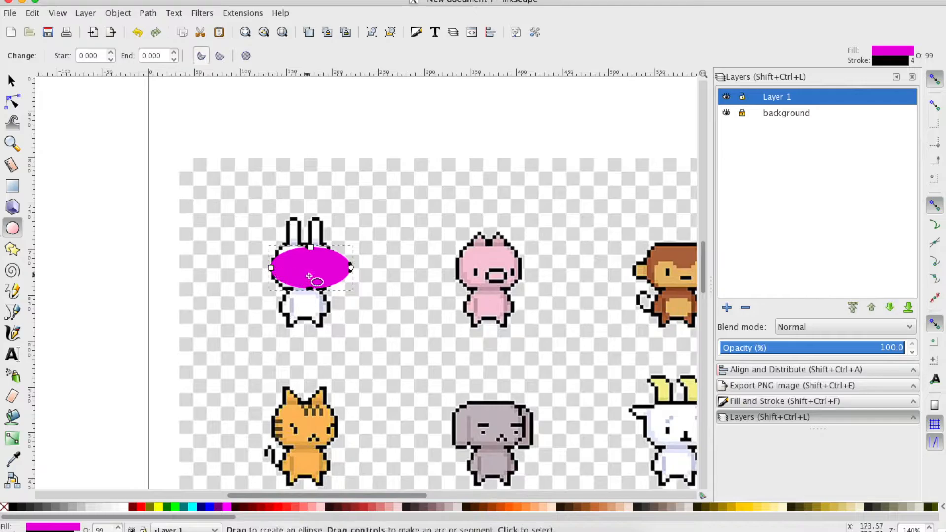
{"action": "key", "text": "Escape"}
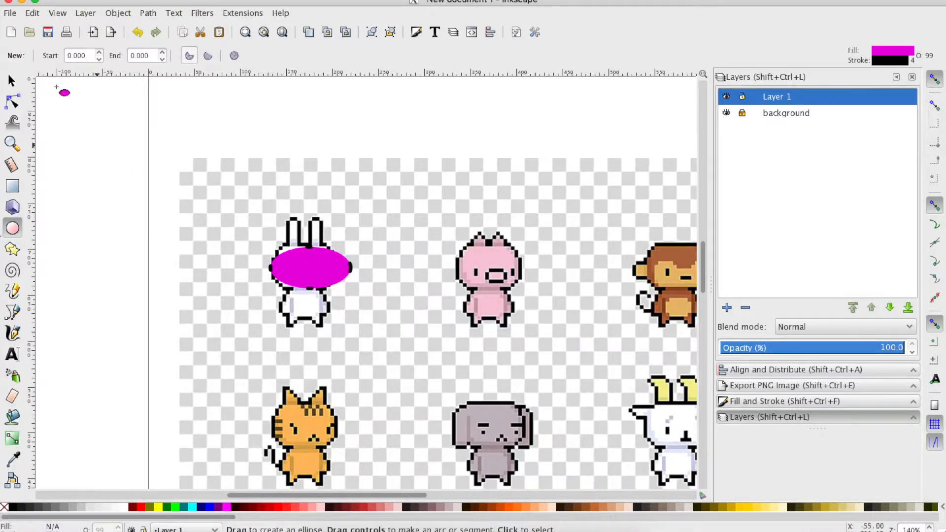
Step: Move and resize the ellipse to about 78 by 56 px so that it matches the rabbit's head outline
{"action": "left_click", "coordinate": [12, 80]}
{"action": "left_click_drag", "start_coordinate": [306, 265], "coordinate": [303, 297]}
{"action": "left_click_drag", "start_coordinate": [351, 268], "coordinate": [346, 267]}
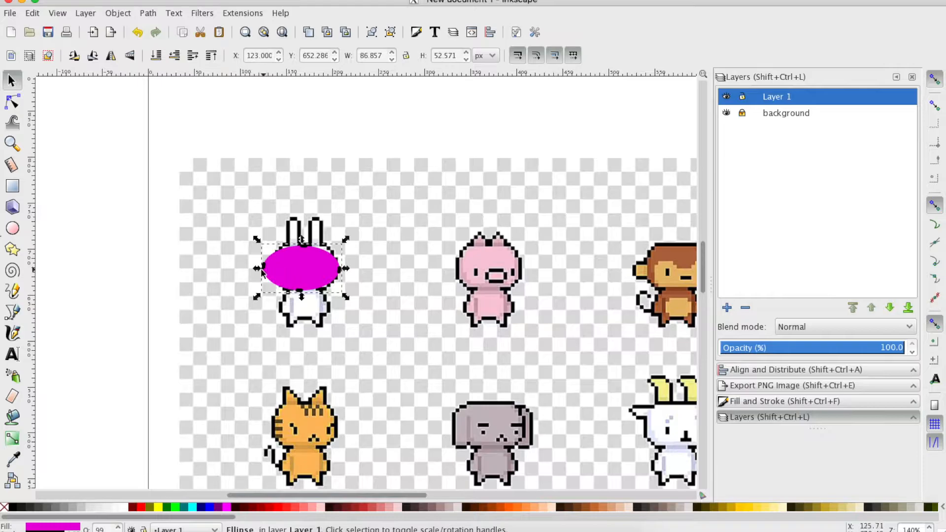
{"action": "left_click_drag", "start_coordinate": [257, 268], "coordinate": [269, 272]}
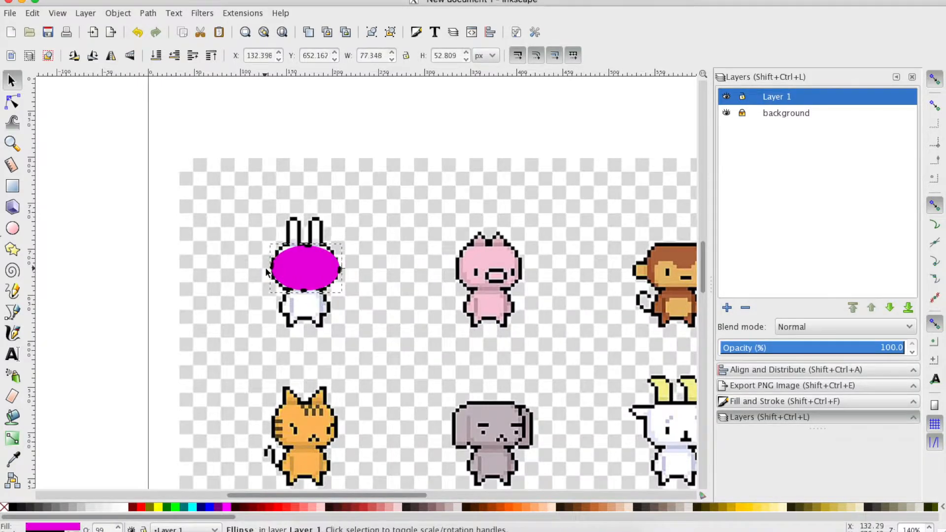
{"action": "left_click_drag", "start_coordinate": [306, 240], "coordinate": [306, 237]}
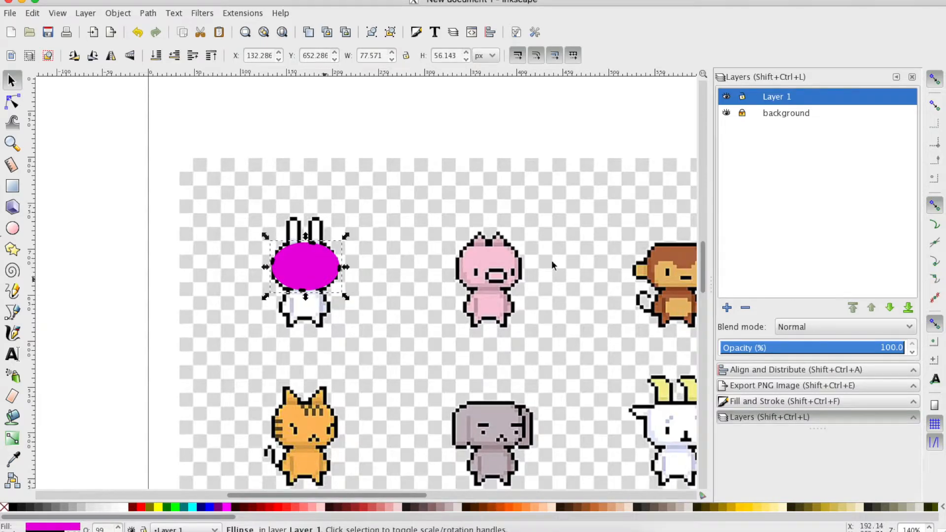
Step: Remove the ellipse's fill and set its stroke to a flat blue with RGB 0, 0, 247
{"action": "left_click", "coordinate": [770, 402]}
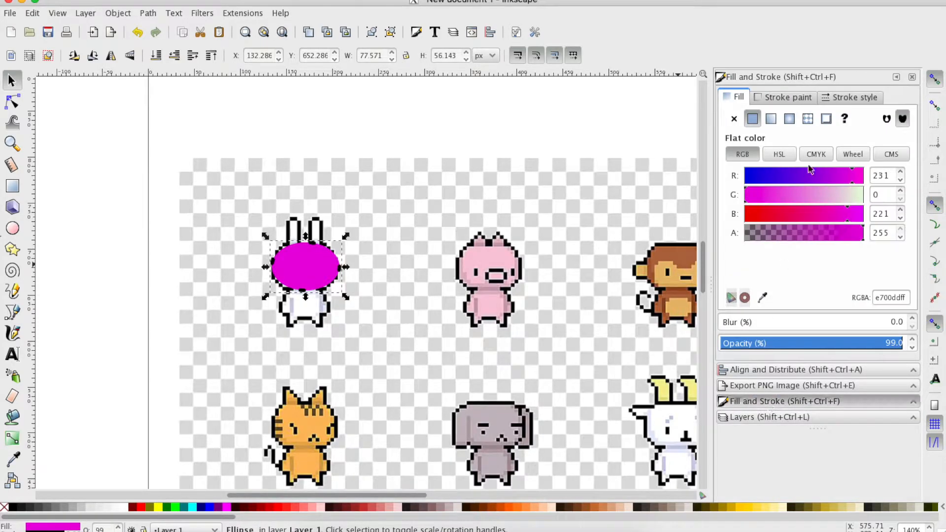
{"action": "left_click", "coordinate": [734, 119]}
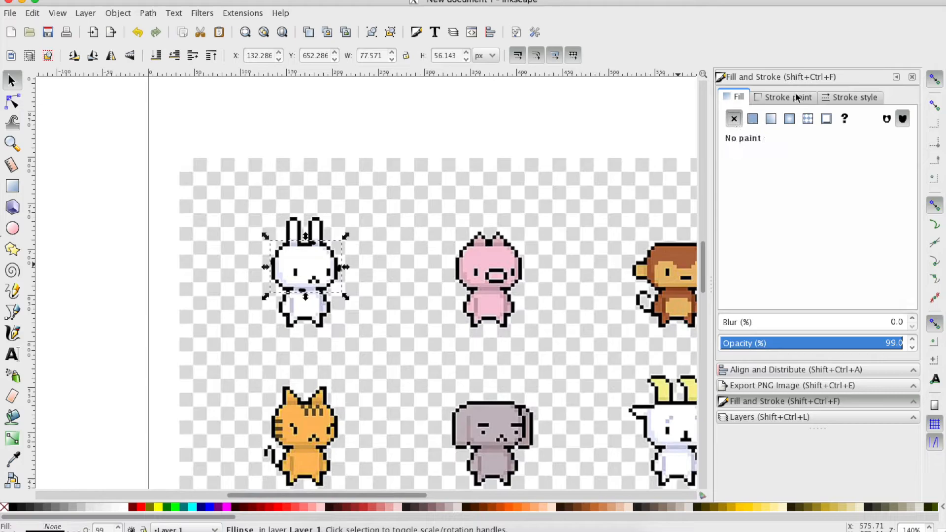
{"action": "left_click", "coordinate": [771, 99]}
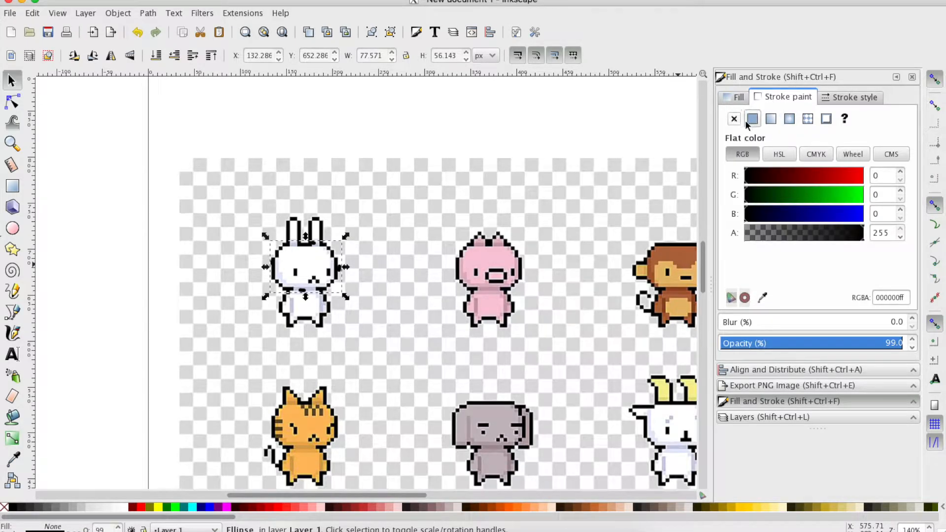
{"action": "left_click", "coordinate": [861, 215]}
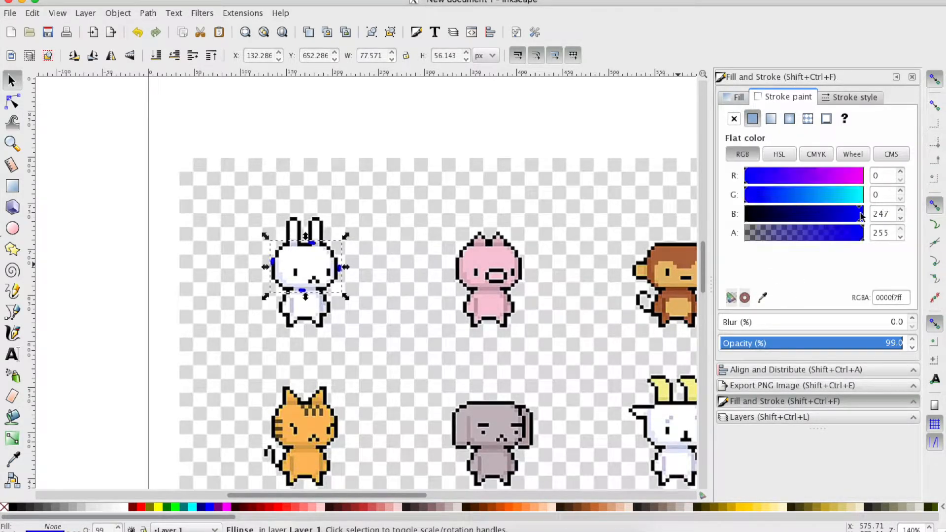
Step: Give the ellipse's stroke a solid line and a width of 2 px, and return to the layer list
{"action": "left_click", "coordinate": [856, 96]}
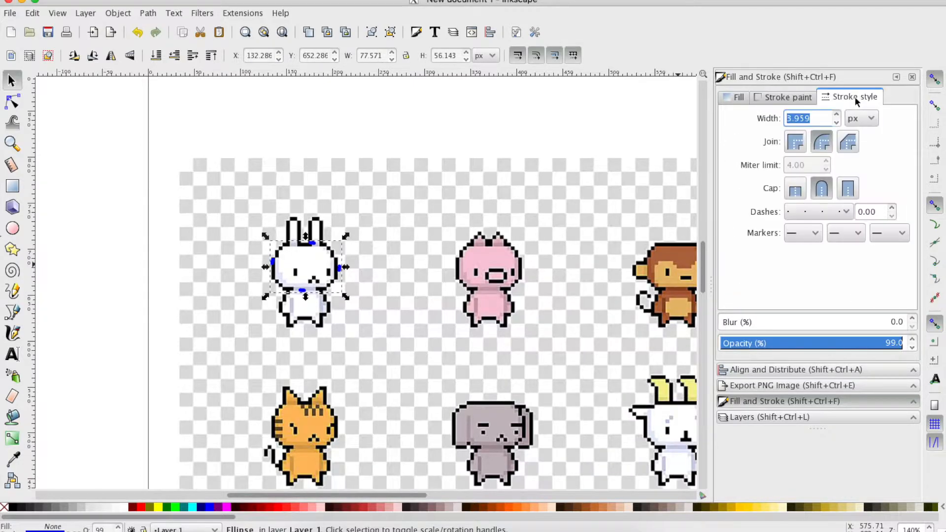
{"action": "left_click", "coordinate": [822, 211]}
{"action": "left_click", "coordinate": [817, 118]}
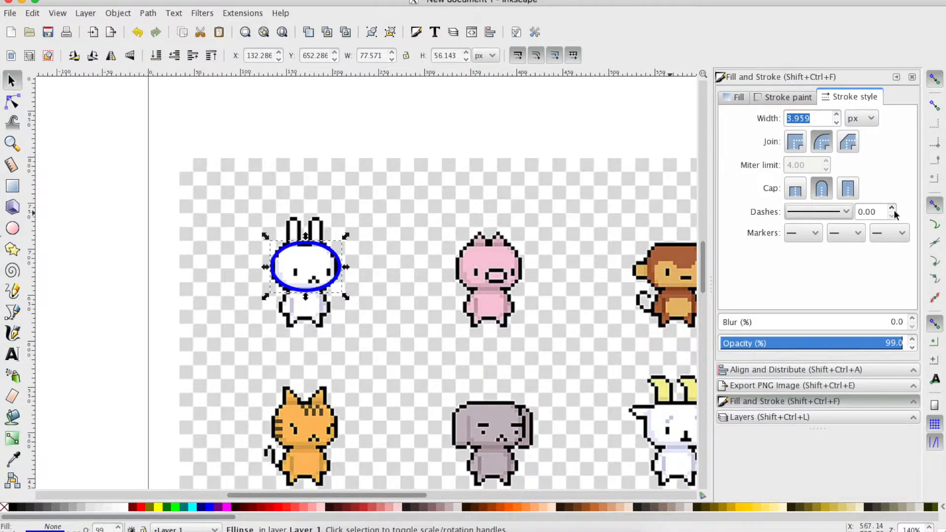
{"action": "type", "text": "2"}
{"action": "key", "text": "Return"}
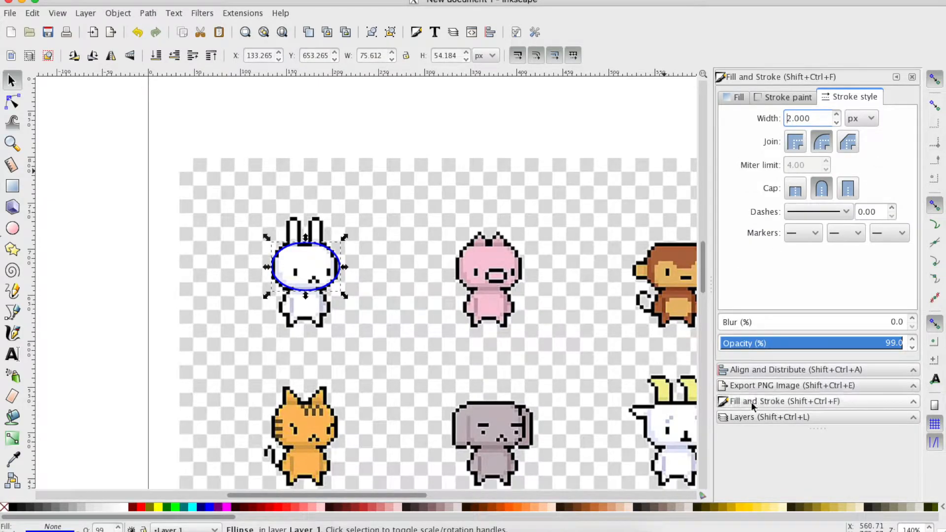
{"action": "left_click", "coordinate": [747, 418]}
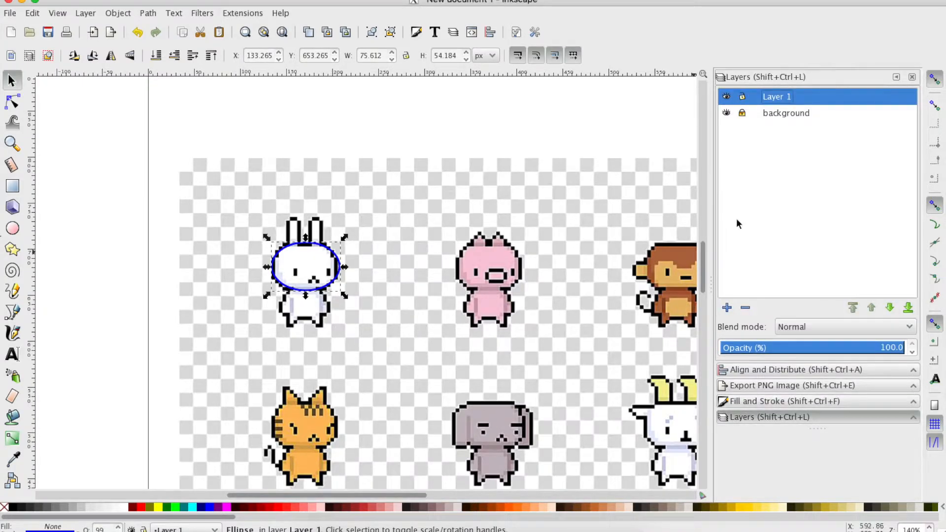
Step: Lower the background layer's opacity to 26.8% and make Layer 1 the active layer again
{"action": "left_click", "coordinate": [787, 114]}
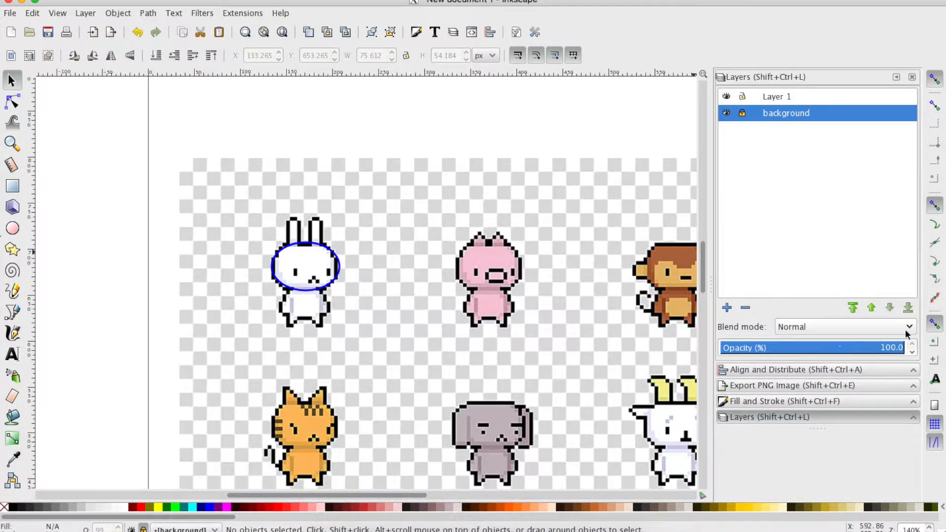
{"action": "left_click", "coordinate": [875, 355]}
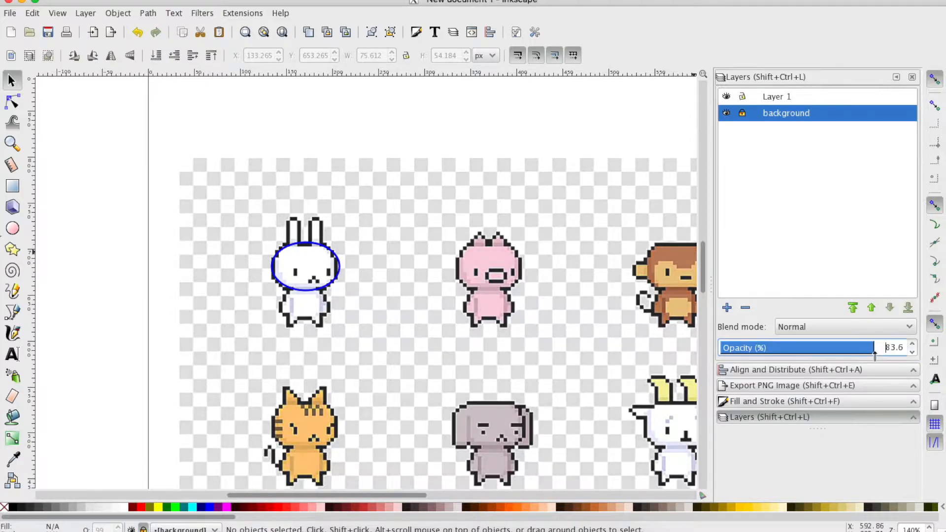
{"action": "left_click_drag", "start_coordinate": [835, 353], "coordinate": [814, 349]}
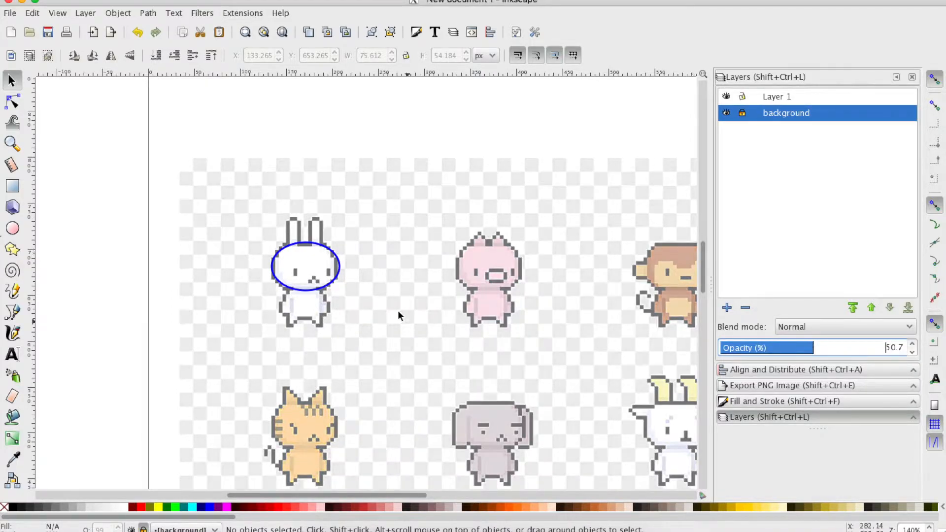
{"action": "left_click", "coordinate": [770, 348]}
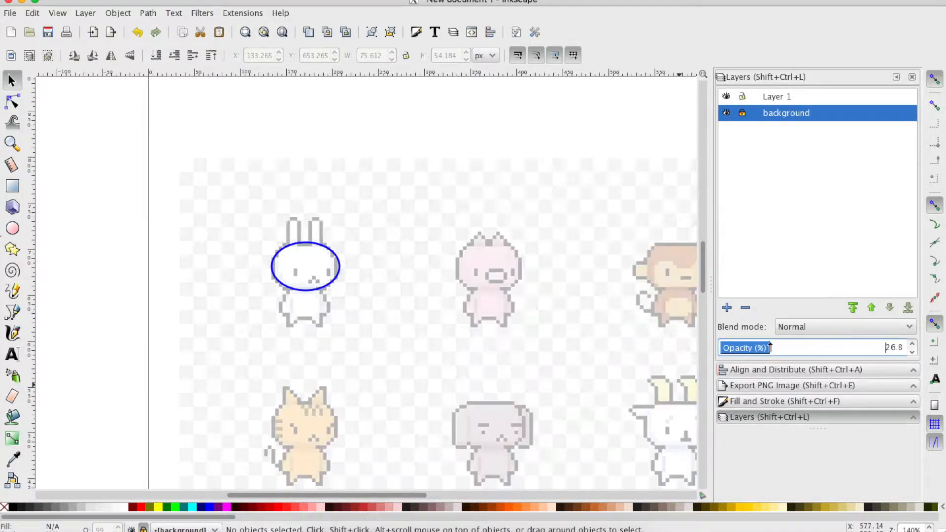
{"action": "left_click", "coordinate": [783, 98]}
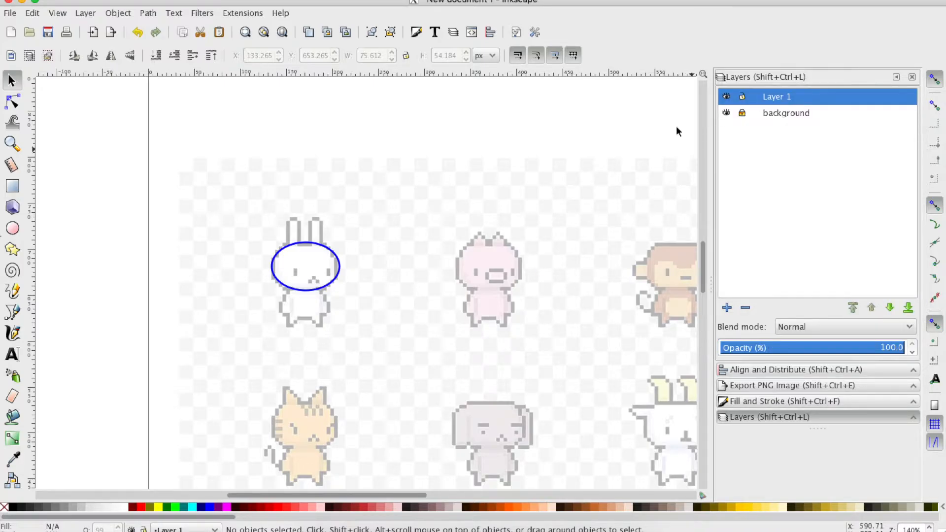
Step: Convert the blue head ellipse on Layer 1 to an editable path
{"action": "left_click", "coordinate": [313, 291]}
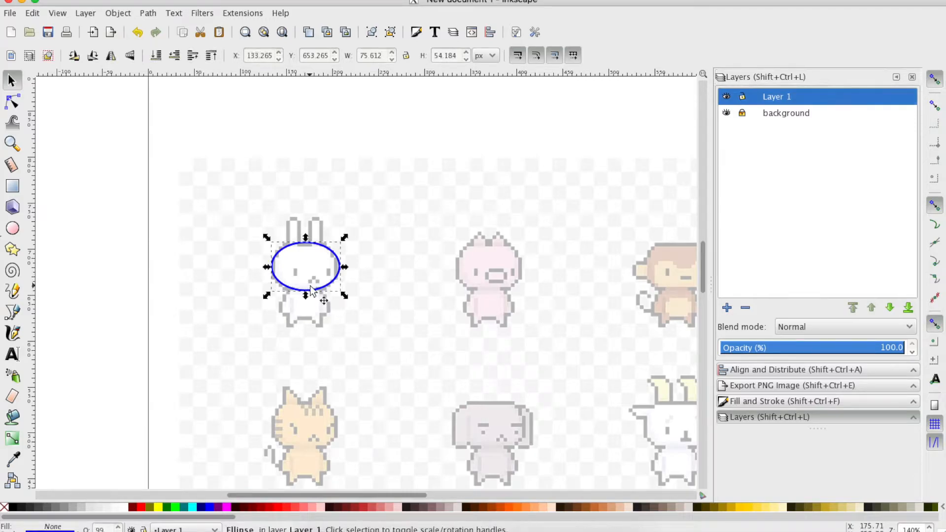
{"action": "left_click", "coordinate": [118, 13]}
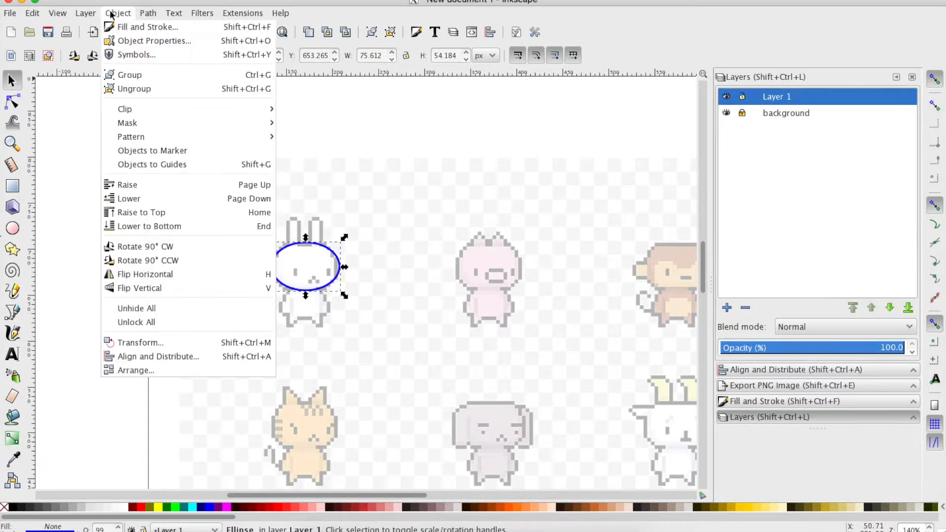
{"action": "mouse_move", "coordinate": [148, 14]}
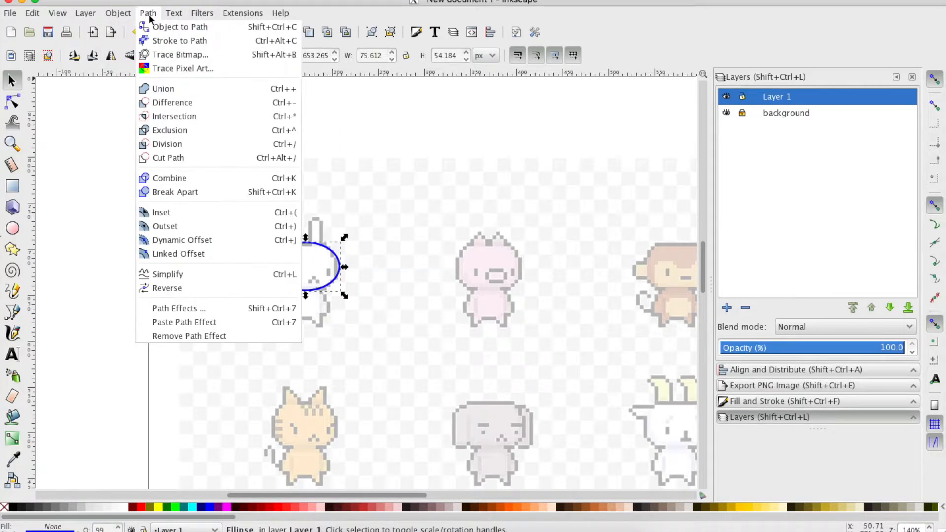
{"action": "left_click", "coordinate": [168, 27]}
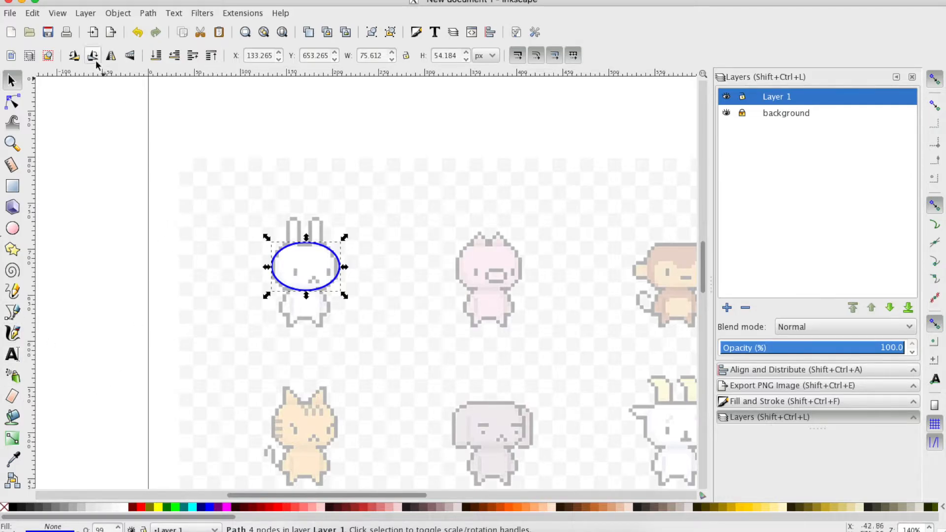
Step: Lengthen both curve handles of the head path's left node to make that side squarer
{"action": "left_click", "coordinate": [14, 104]}
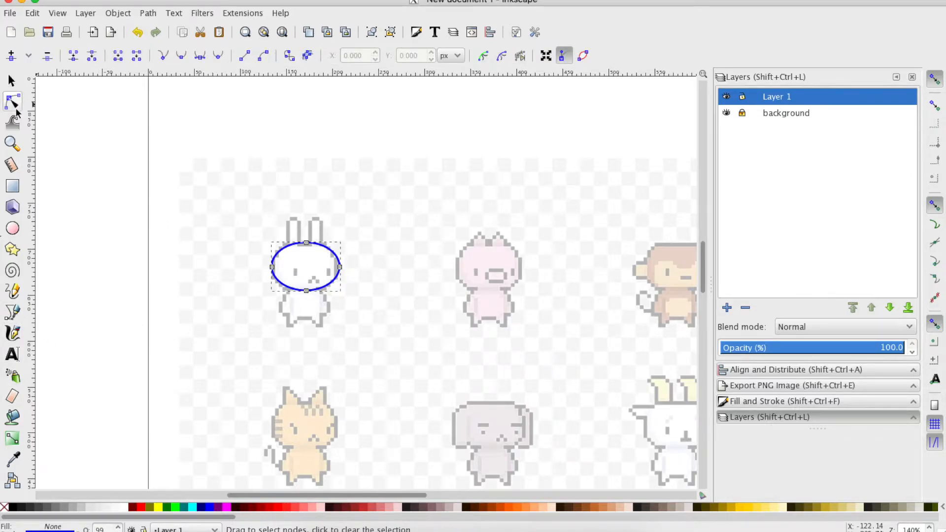
{"action": "left_click", "coordinate": [272, 267]}
{"action": "left_click_drag", "start_coordinate": [272, 254], "coordinate": [273, 247]}
{"action": "left_click_drag", "start_coordinate": [272, 281], "coordinate": [271, 287]}
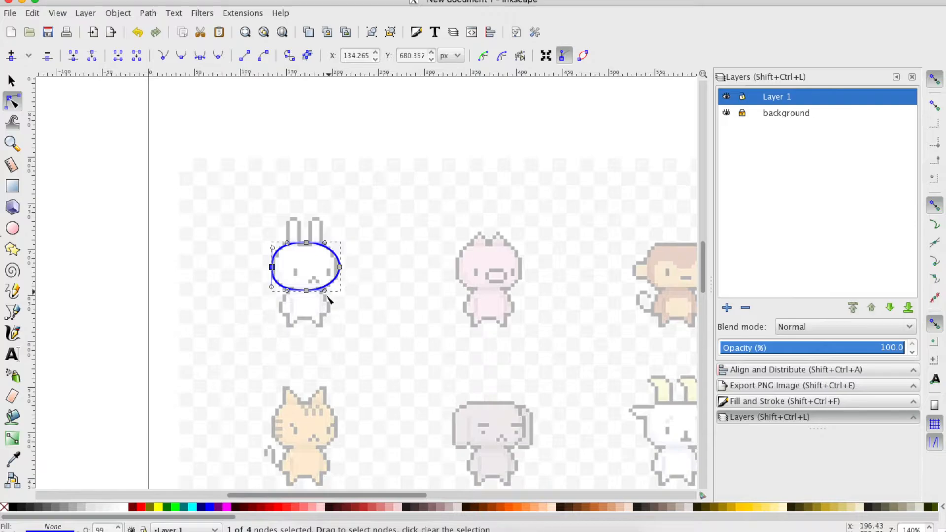
Step: Move the head path's right node inward and its top node down, and adjust the right side's curve handles to fit the rabbit's head
{"action": "left_click", "coordinate": [340, 267]}
{"action": "left_click_drag", "start_coordinate": [341, 268], "coordinate": [335, 284]}
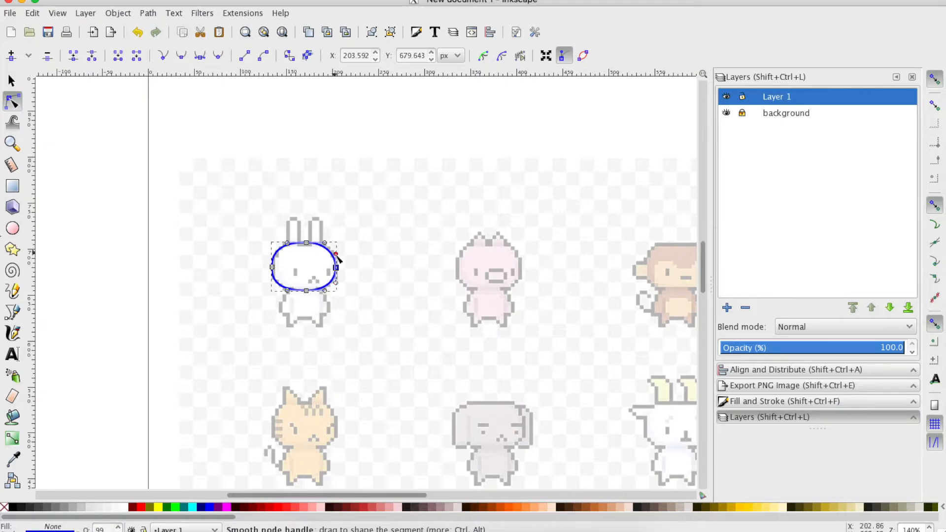
{"action": "left_click_drag", "start_coordinate": [341, 255], "coordinate": [306, 245]}
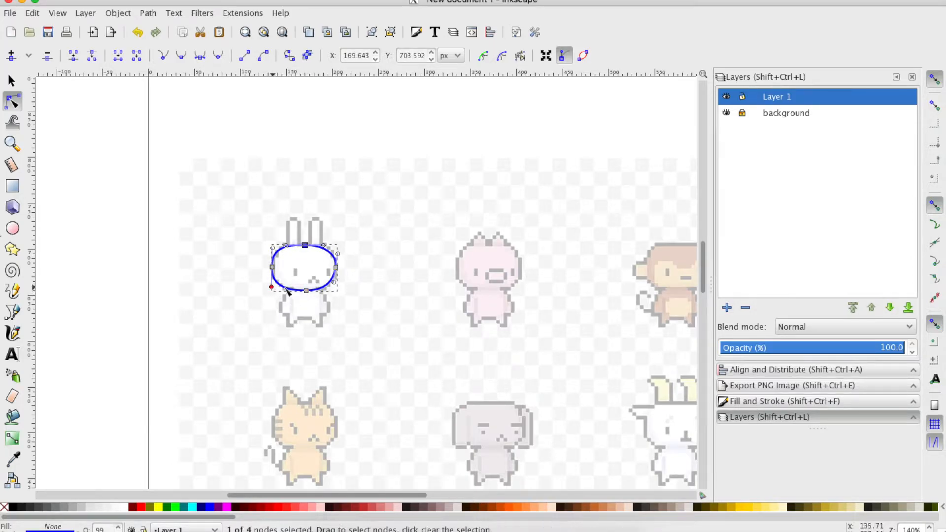
{"action": "left_click", "coordinate": [306, 291]}
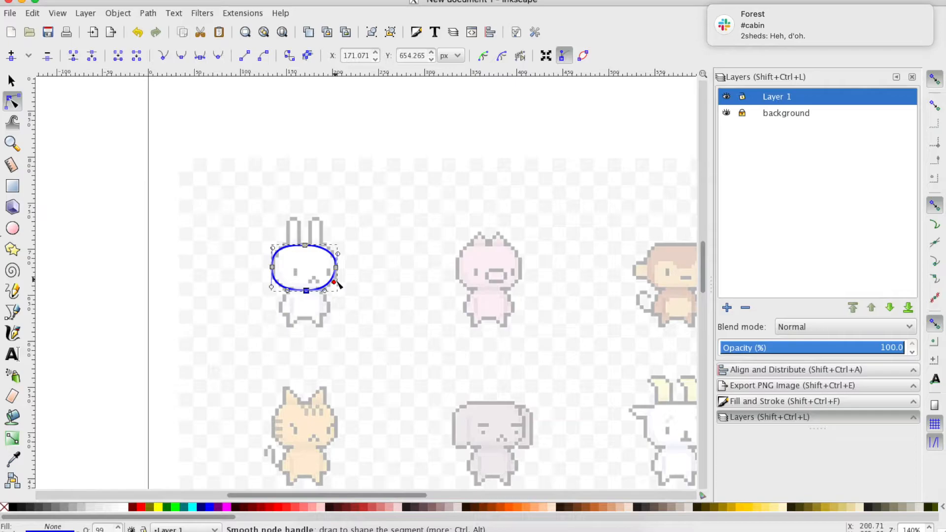
{"action": "left_click_drag", "start_coordinate": [338, 255], "coordinate": [337, 250]}
Step: Shift the whole reshaped head path slightly so that it lines up with the rabbit's head
{"action": "left_click", "coordinate": [363, 275]}
{"action": "left_click", "coordinate": [312, 291]}
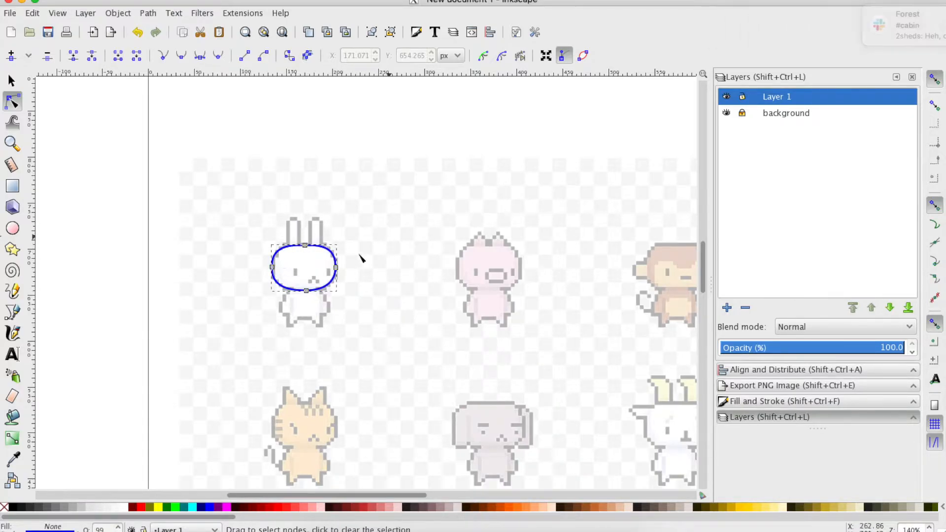
{"action": "key", "text": "s"}
{"action": "mouse_move", "coordinate": [321, 281]}
{"action": "left_mouse_down"}
{"action": "mouse_move", "coordinate": [377, 292]}
{"action": "mouse_move", "coordinate": [326, 280]}
{"action": "mouse_move", "coordinate": [383, 264]}
{"action": "mouse_move", "coordinate": [327, 282]}
{"action": "left_mouse_up"}
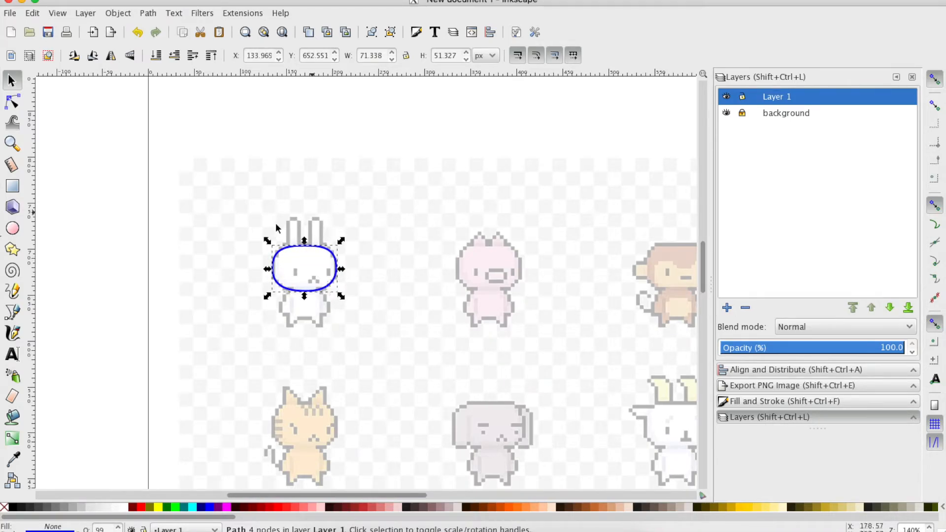
{"action": "left_click", "coordinate": [15, 319]}
{"action": "left_click", "coordinate": [288, 246]}
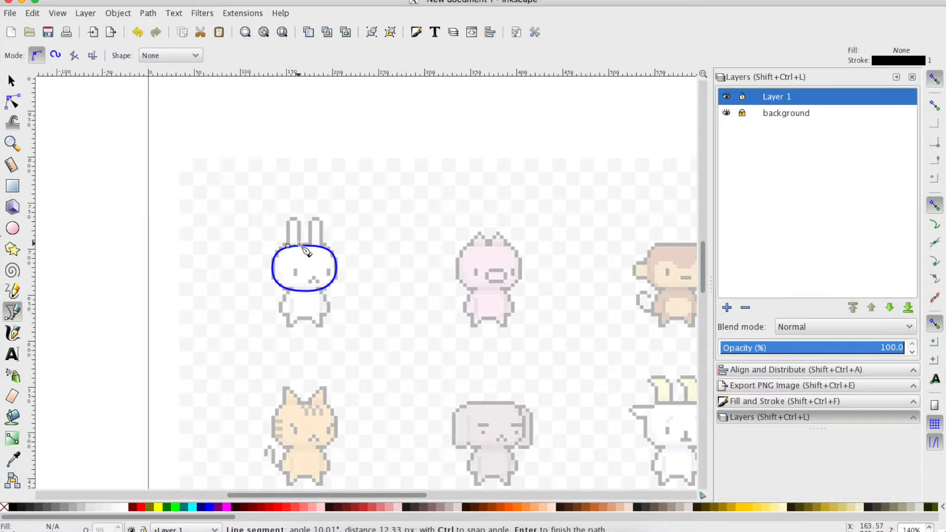
{"action": "left_click", "coordinate": [12, 102]}
{"action": "left_click_drag", "start_coordinate": [291, 245], "coordinate": [290, 196]}
{"action": "left_click", "coordinate": [299, 245]}
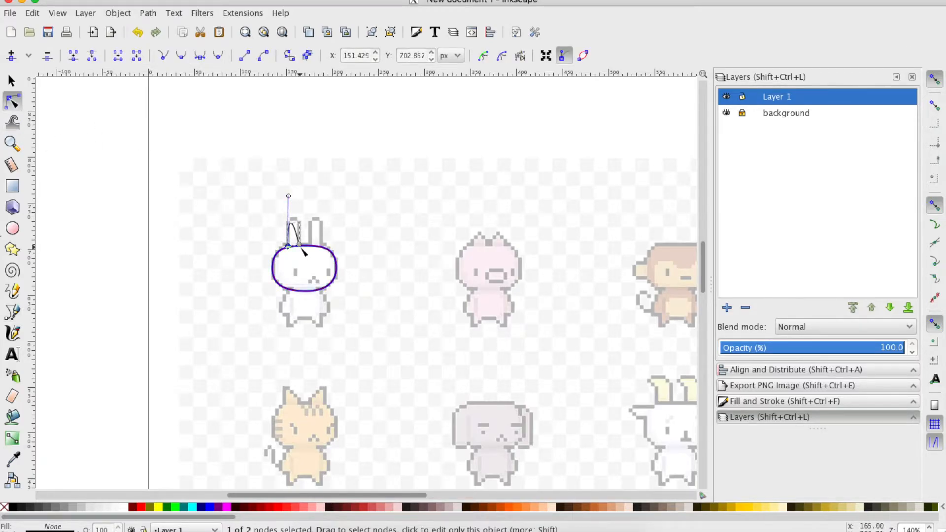
{"action": "left_click_drag", "start_coordinate": [300, 246], "coordinate": [304, 216]}
{"action": "key", "text": "Delete"}
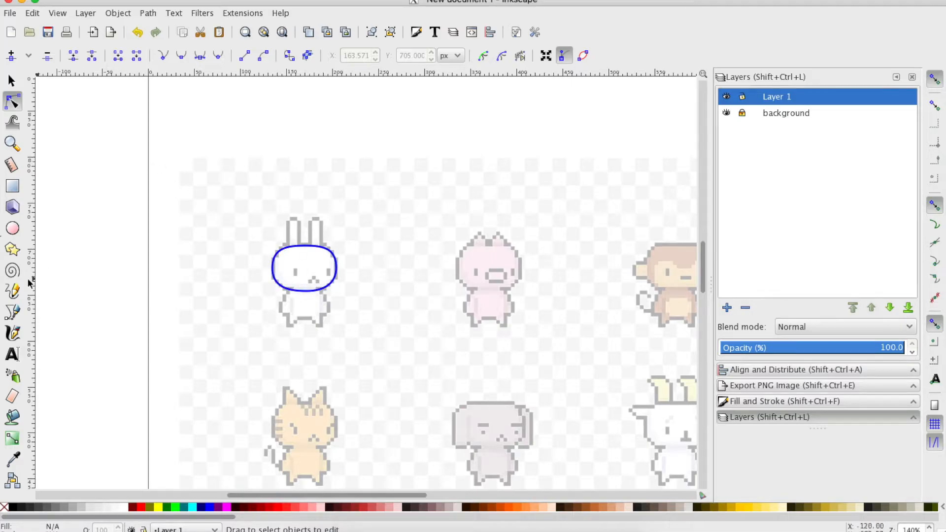
Step: Draw an open three-node Bezier path over the rabbit's left ear, from one base corner over the tip to the other
{"action": "left_click", "coordinate": [14, 322]}
{"action": "left_click", "coordinate": [288, 245]}
{"action": "left_click", "coordinate": [293, 218]}
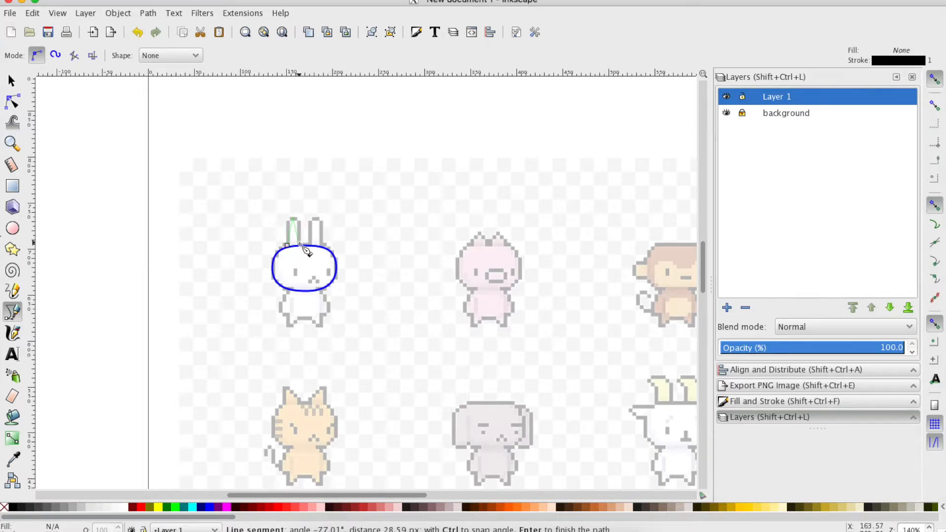
{"action": "double_click", "coordinate": [299, 244]}
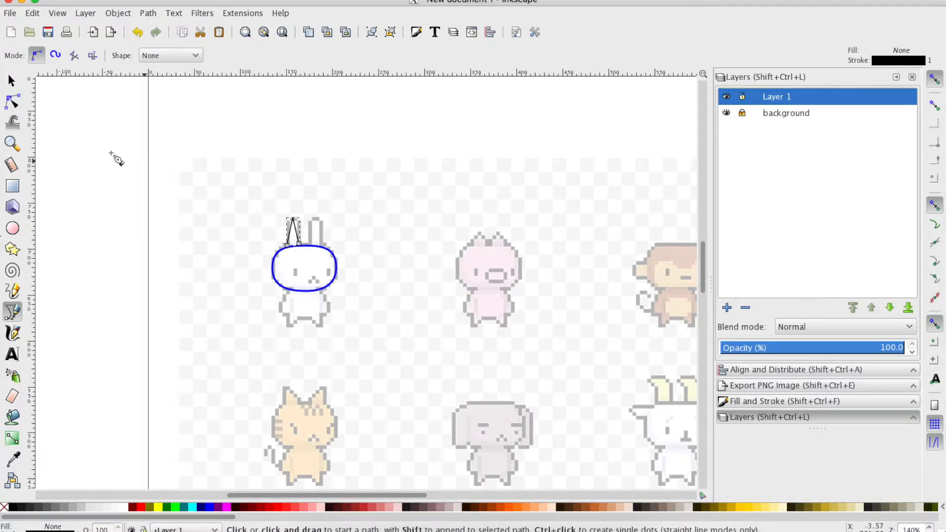
Step: Pull curve handles up from both base nodes of the left ear path and make its tip node symmetric
{"action": "left_click", "coordinate": [12, 102]}
{"action": "left_click", "coordinate": [287, 245]}
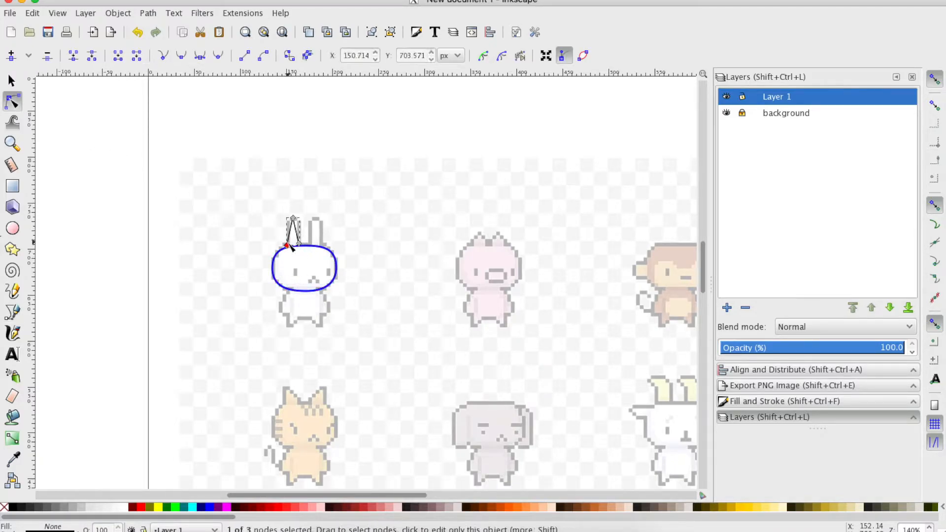
{"action": "left_click_drag", "start_coordinate": [288, 246], "coordinate": [287, 214]}
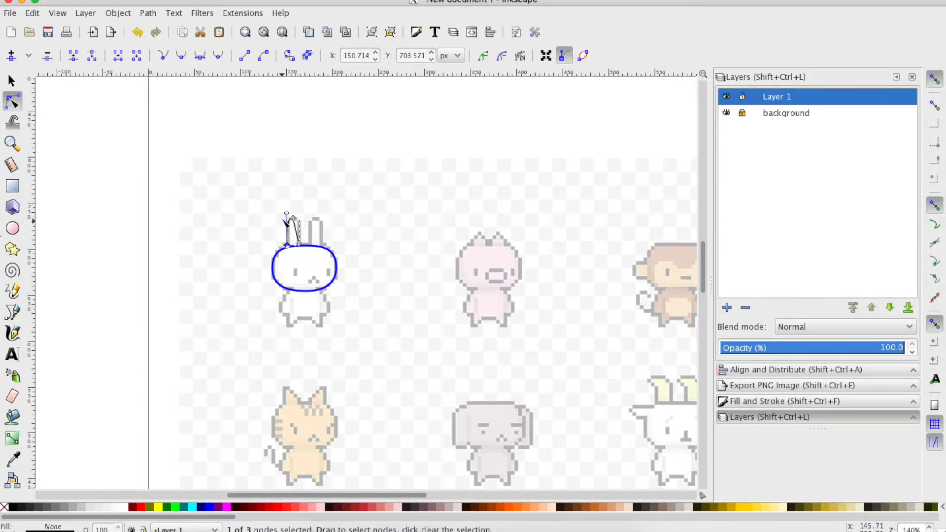
{"action": "left_click", "coordinate": [299, 244]}
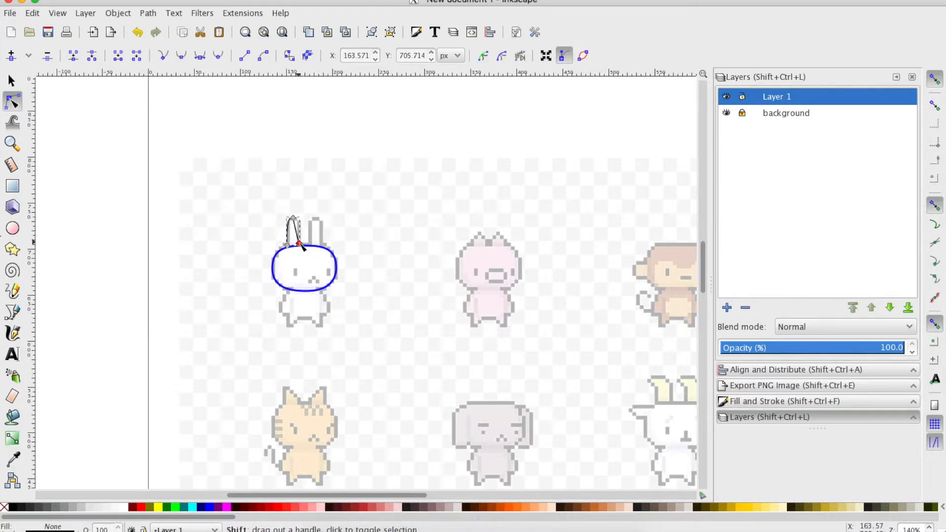
{"action": "left_click_drag", "start_coordinate": [298, 222], "coordinate": [302, 218]}
{"action": "left_click", "coordinate": [293, 218]}
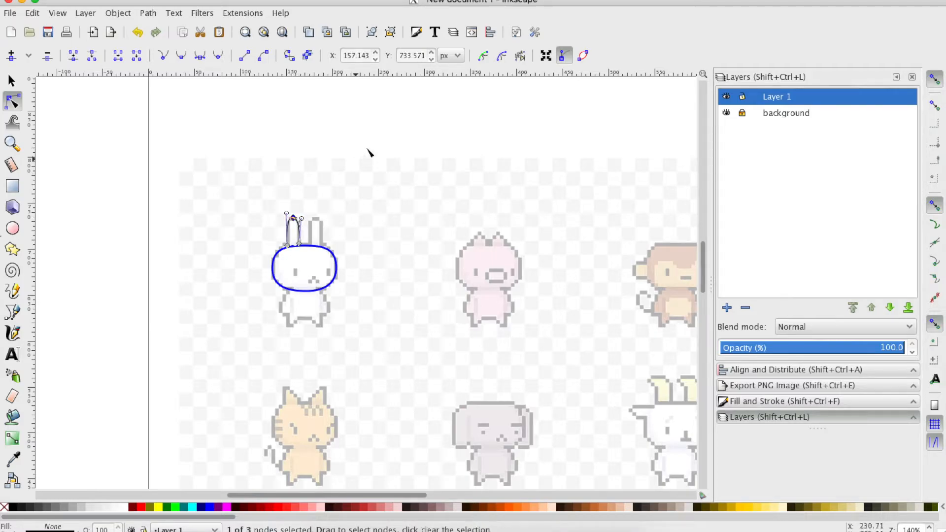
{"action": "left_click", "coordinate": [202, 62]}
{"action": "left_click", "coordinate": [256, 225]}
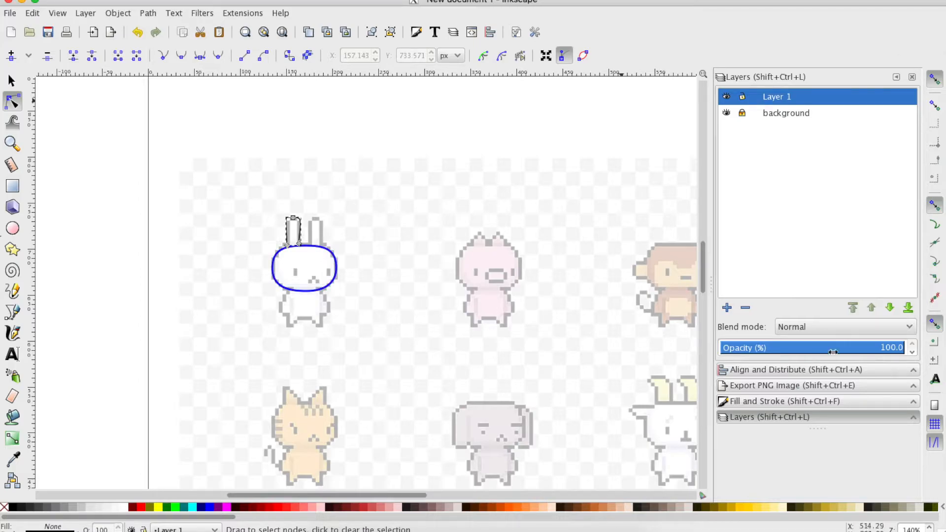
Step: Set the left ear path's stroke width to 2 px
{"action": "left_click", "coordinate": [759, 402]}
{"action": "type", "text": "2"}
{"action": "key", "text": "Return"}
Step: Adjust the tip handles to round the left ear, and move its inner base node down onto the head outline
{"action": "left_click", "coordinate": [293, 217]}
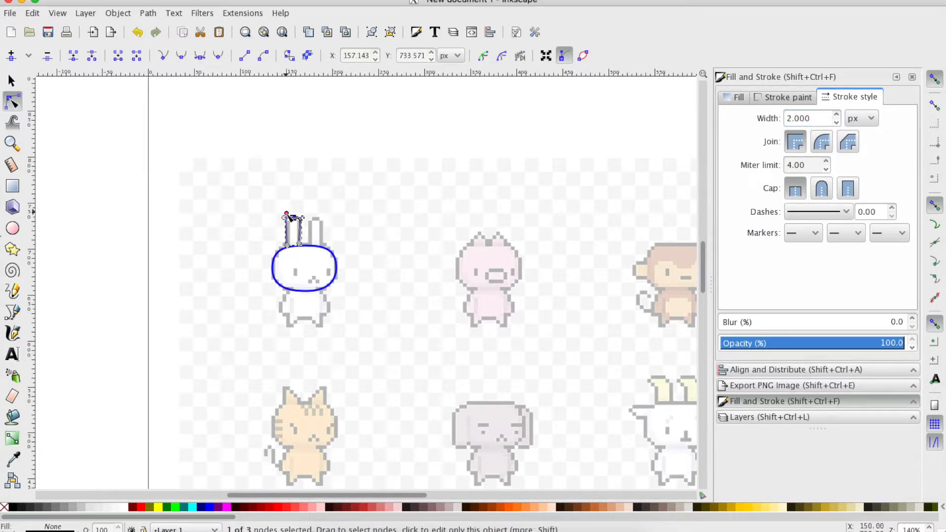
{"action": "left_click_drag", "start_coordinate": [287, 219], "coordinate": [304, 228]}
{"action": "left_click", "coordinate": [339, 205]}
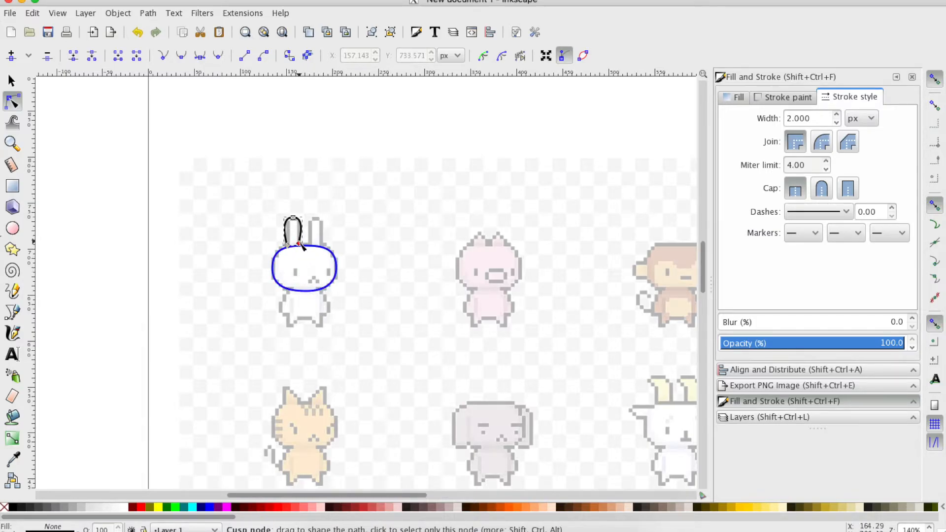
{"action": "left_click_drag", "start_coordinate": [299, 243], "coordinate": [300, 245]}
{"action": "left_click", "coordinate": [399, 178]}
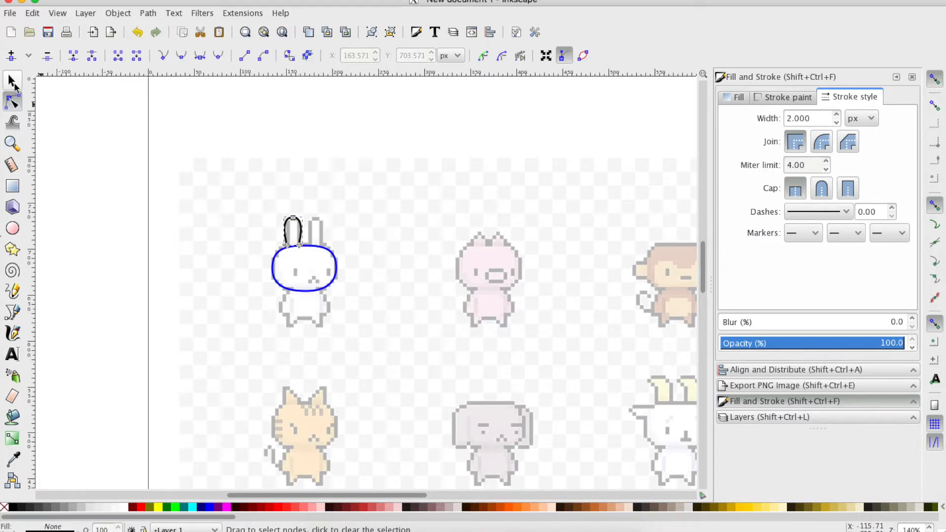
Step: Duplicate the left ear path and place the copy over the rabbit's right ear
{"action": "left_click", "coordinate": [11, 81]}
{"action": "key", "text": "ctrl"}
{"action": "key", "text": "ctrl+d"}
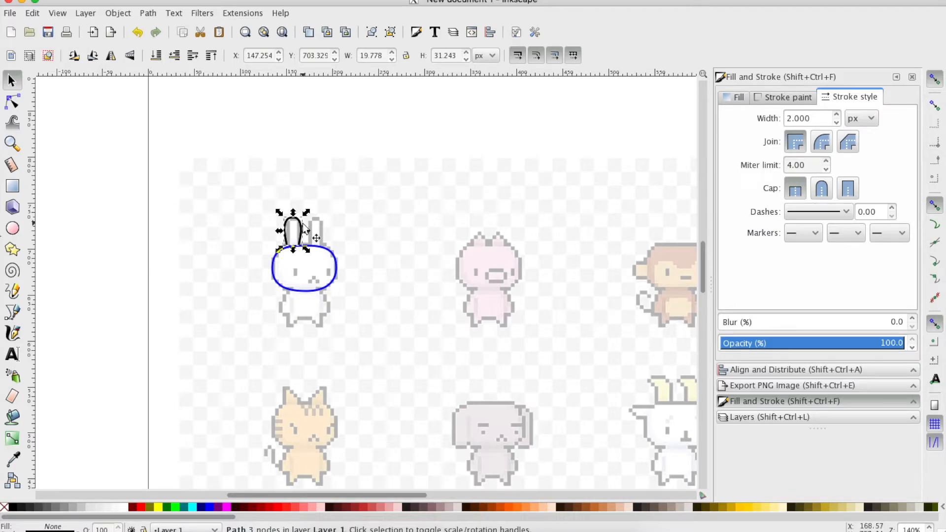
{"action": "left_click_drag", "start_coordinate": [297, 230], "coordinate": [323, 229]}
{"action": "left_click", "coordinate": [357, 239]}
{"action": "left_click", "coordinate": [325, 244]}
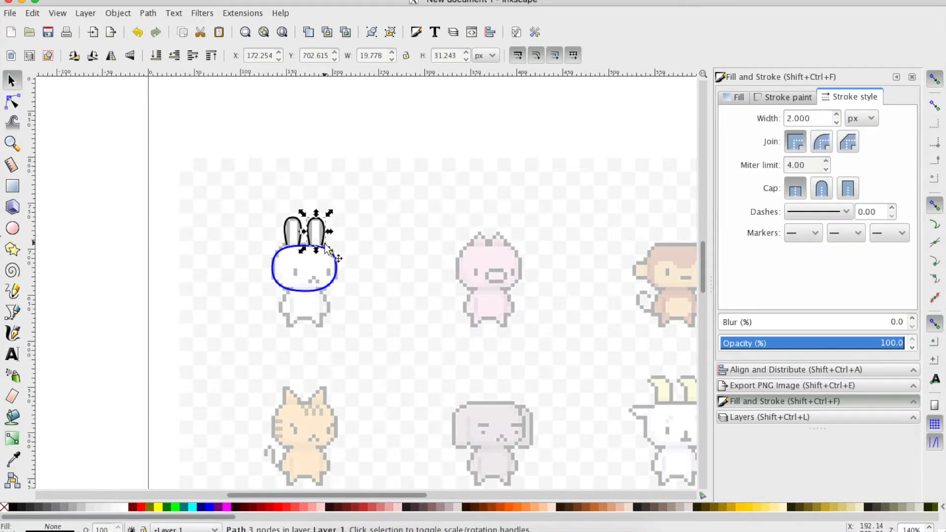
Step: Move the right ear path's outer base node down so that it meets the head outline
{"action": "left_click", "coordinate": [356, 230]}
{"action": "left_click", "coordinate": [19, 99]}
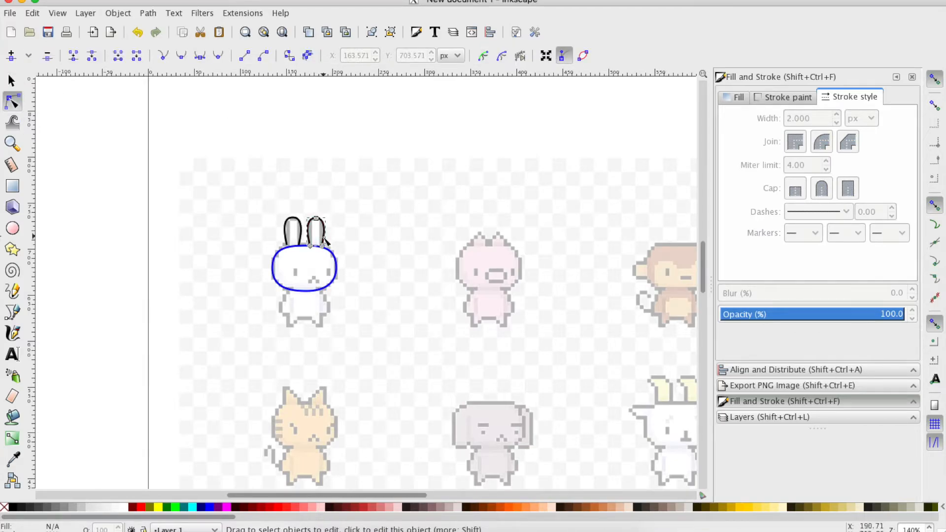
{"action": "left_click", "coordinate": [323, 247]}
{"action": "left_click_drag", "start_coordinate": [322, 246], "coordinate": [322, 249]}
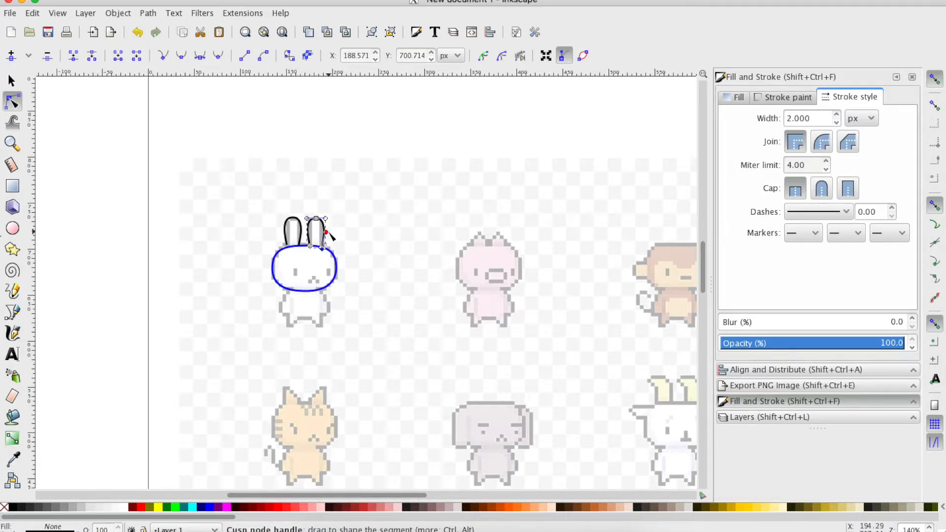
{"action": "left_click", "coordinate": [402, 179]}
Step: Try to merge the rabbit's head and both ear paths into a single outline with Union
{"action": "left_click", "coordinate": [371, 254]}
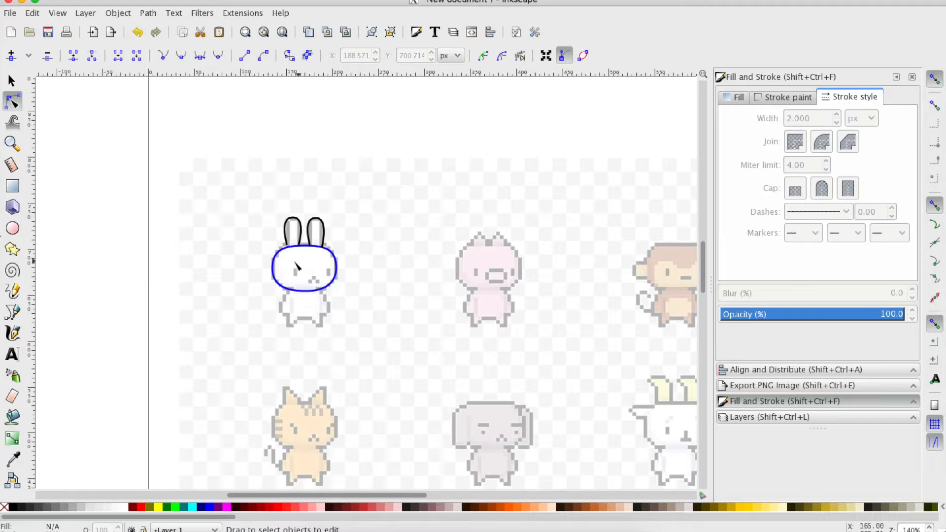
{"action": "left_click", "coordinate": [289, 247]}
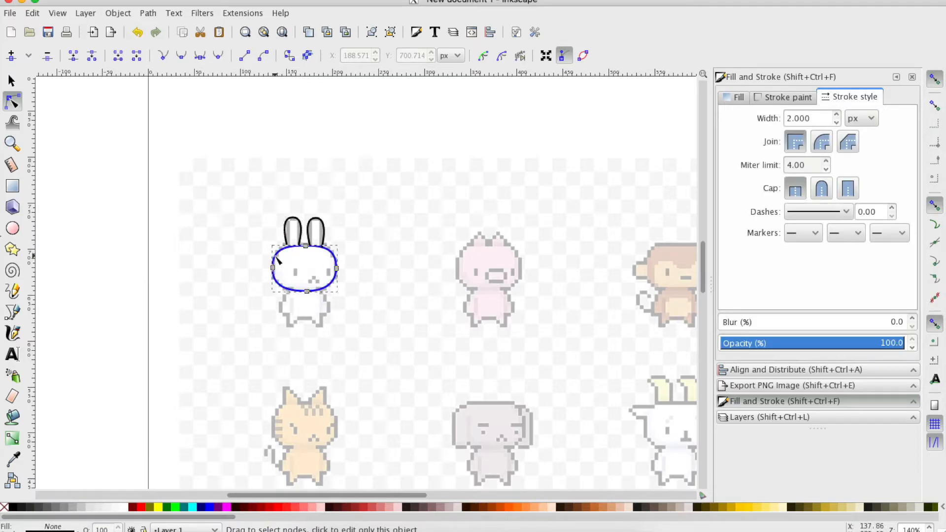
{"action": "left_click", "coordinate": [290, 228], "text": "shift"}
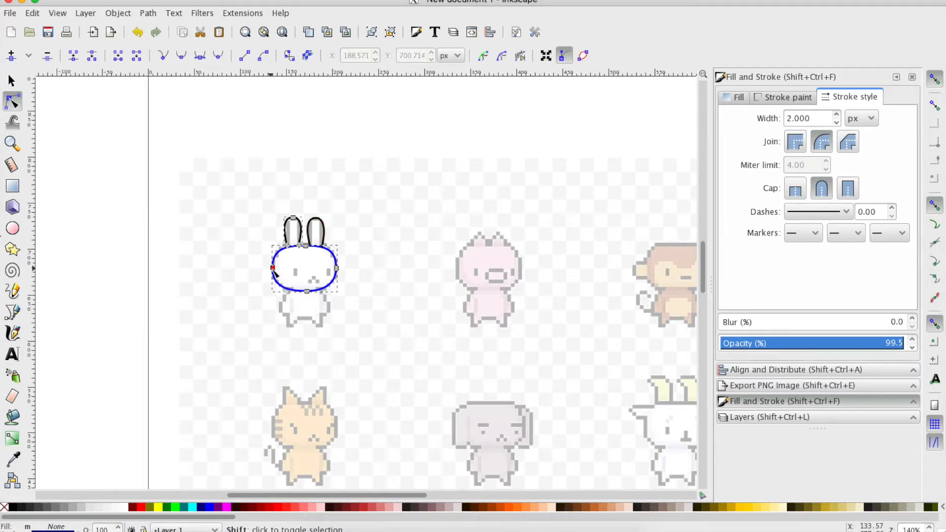
{"action": "left_click", "coordinate": [147, 13]}
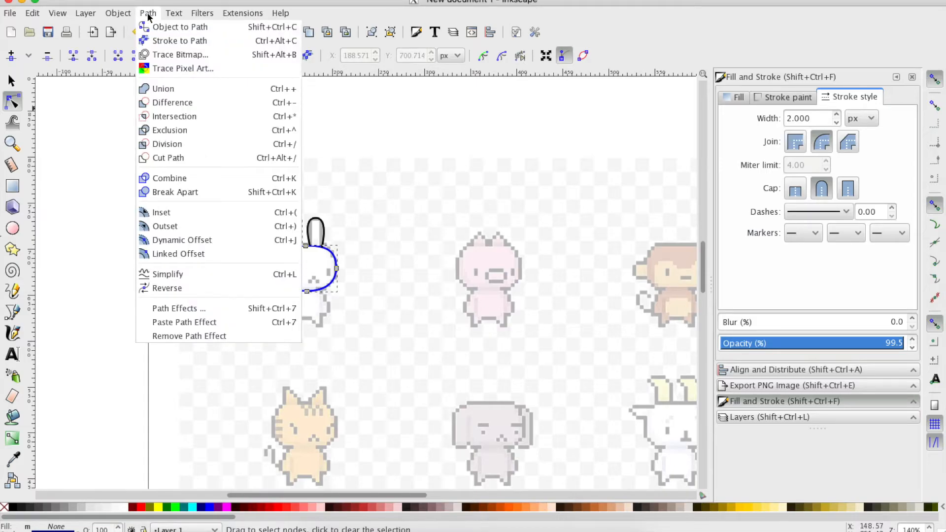
{"action": "left_click", "coordinate": [398, 202]}
{"action": "left_click", "coordinate": [323, 228], "text": "shift"}
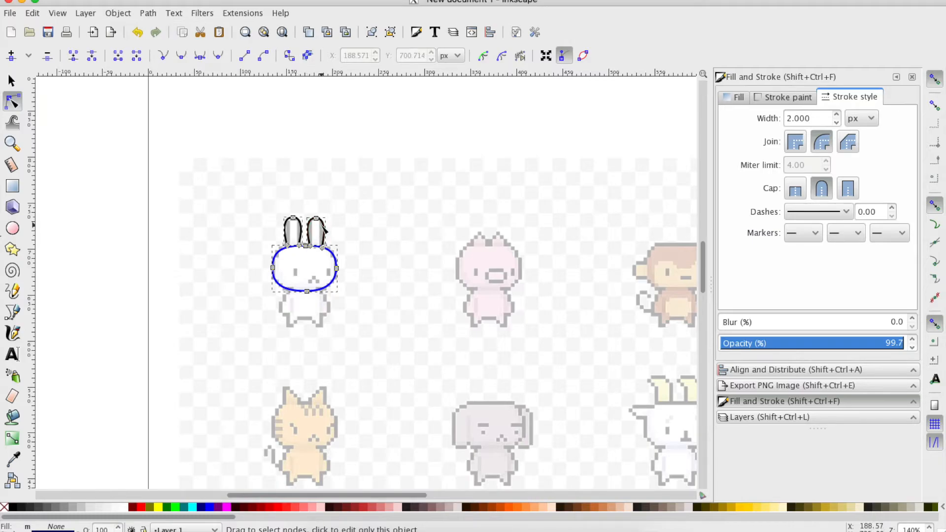
{"action": "left_click", "coordinate": [140, 14]}
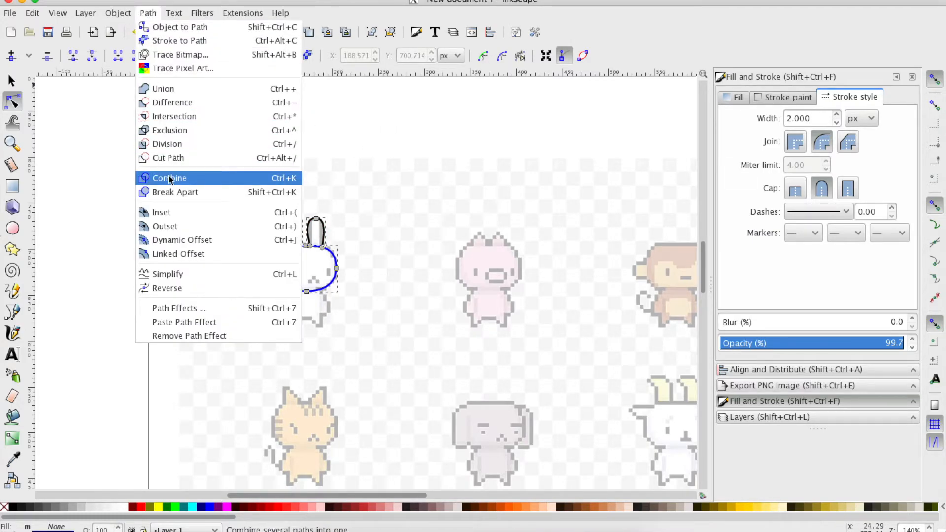
{"action": "left_click", "coordinate": [159, 90]}
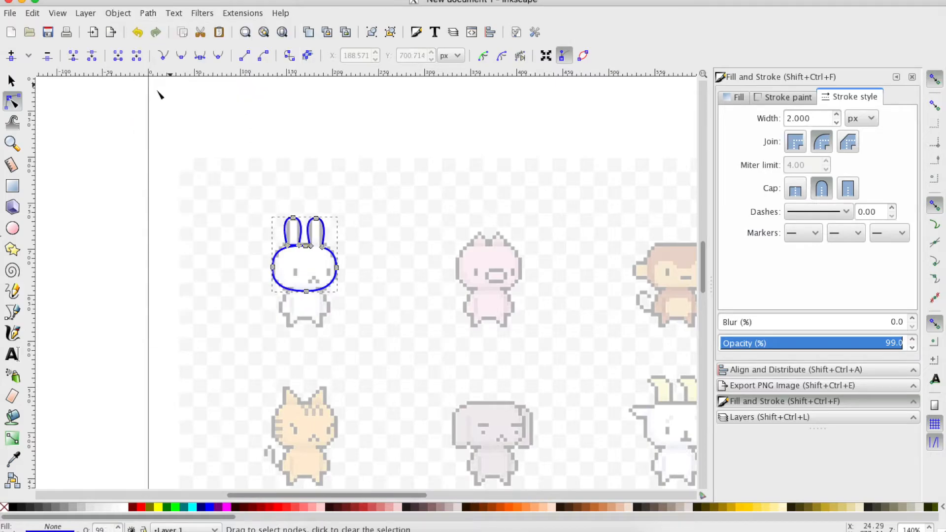
Step: Undo the trial move of a node near the left ear's base and the union of head and ears
{"action": "left_click", "coordinate": [367, 255]}
{"action": "left_click", "coordinate": [307, 256]}
{"action": "mouse_move", "coordinate": [305, 258]}
{"action": "left_mouse_down"}
{"action": "mouse_move", "coordinate": [276, 258]}
{"action": "mouse_move", "coordinate": [298, 258]}
{"action": "mouse_move", "coordinate": [306, 270]}
{"action": "mouse_move", "coordinate": [294, 260]}
{"action": "mouse_move", "coordinate": [315, 239]}
{"action": "mouse_move", "coordinate": [300, 237]}
{"action": "mouse_move", "coordinate": [302, 245]}
{"action": "left_mouse_up"}
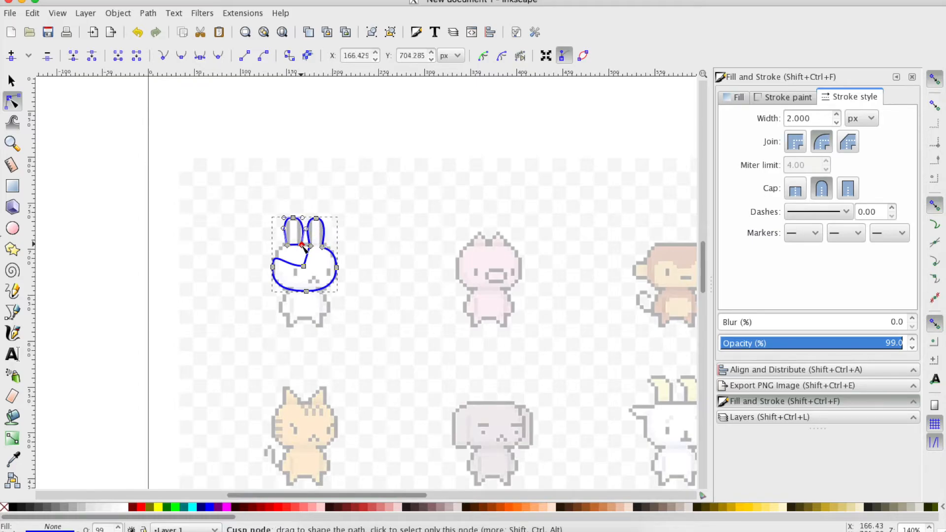
{"action": "key", "text": "ctrl"}
{"action": "key", "text": "ctrl+z"}
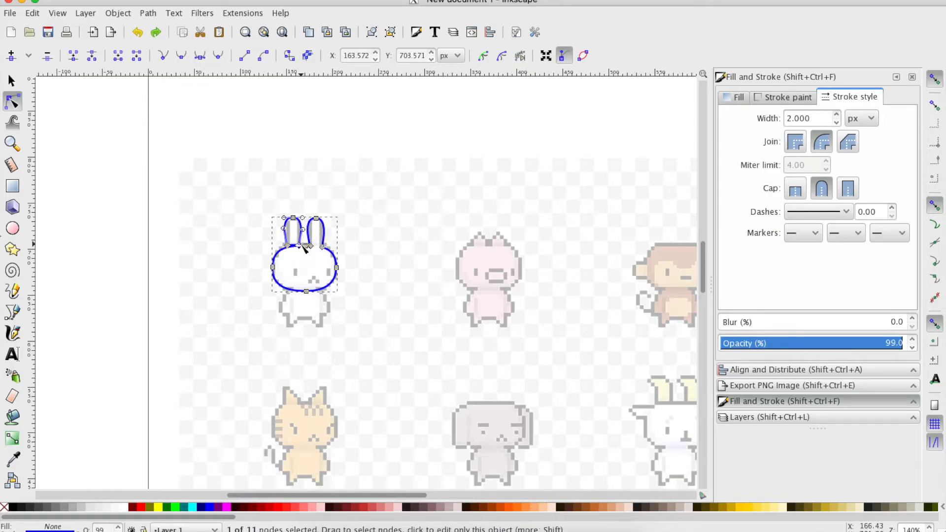
{"action": "key", "text": "Escape"}
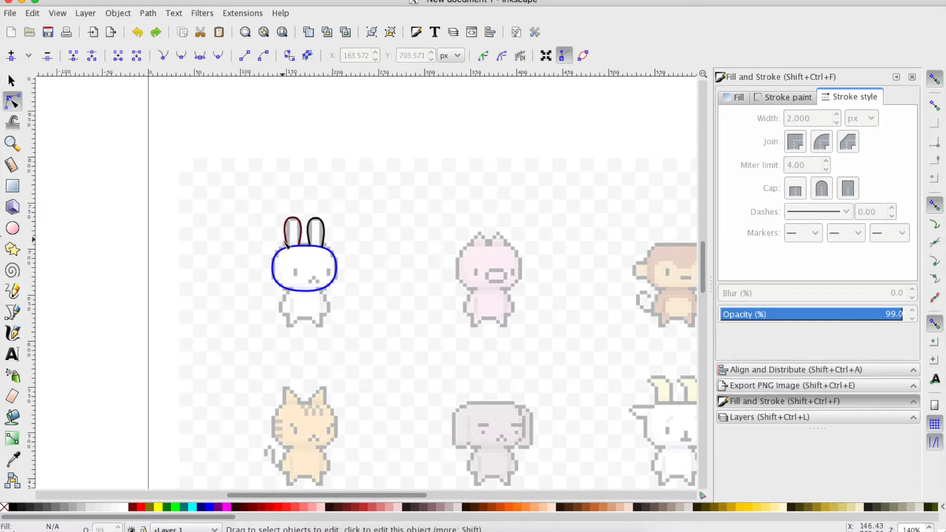
Step: Move the left ear path's outer base node down about 5.7 px so that it overlaps the head outline
{"action": "left_click", "coordinate": [287, 242]}
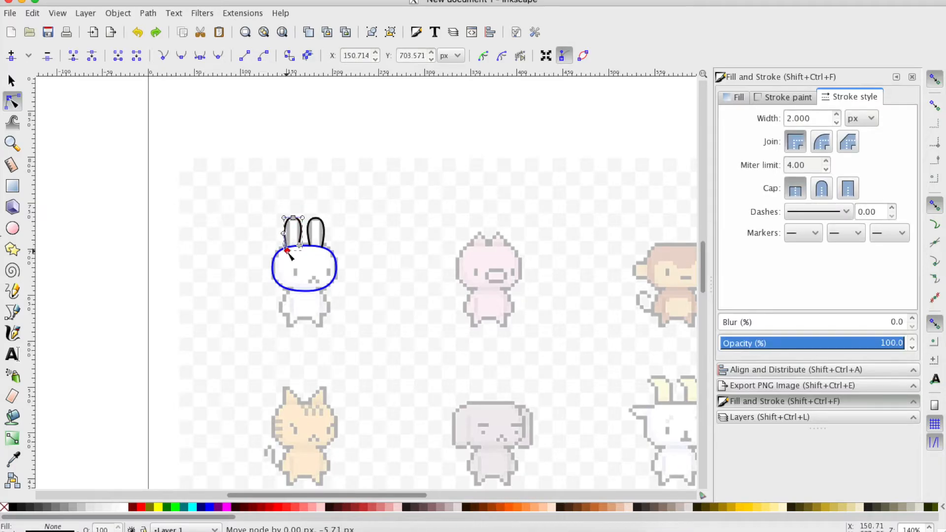
{"action": "left_click", "coordinate": [299, 246]}
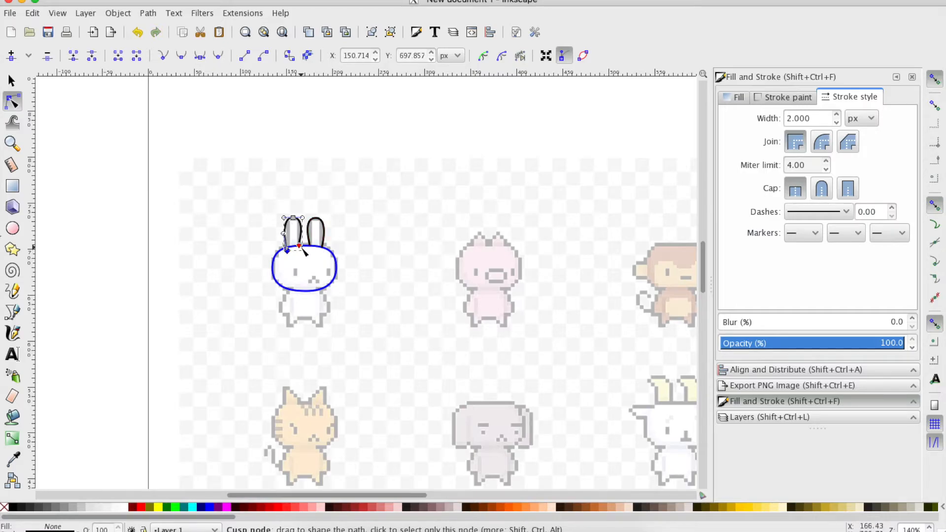
{"action": "left_click", "coordinate": [300, 246]}
{"action": "left_click", "coordinate": [372, 254]}
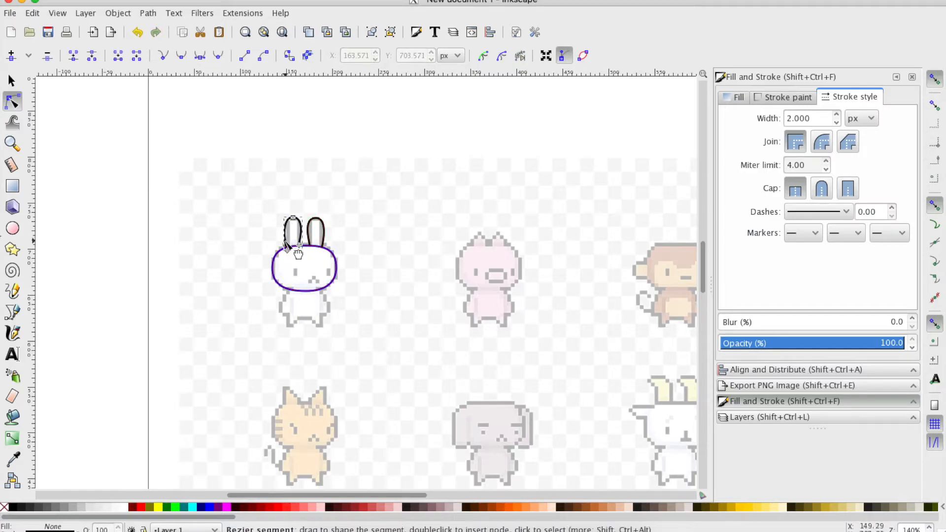
Step: Merge the head and both ear paths into one outline with Union
{"action": "left_click", "coordinate": [274, 268], "text": "shift"}
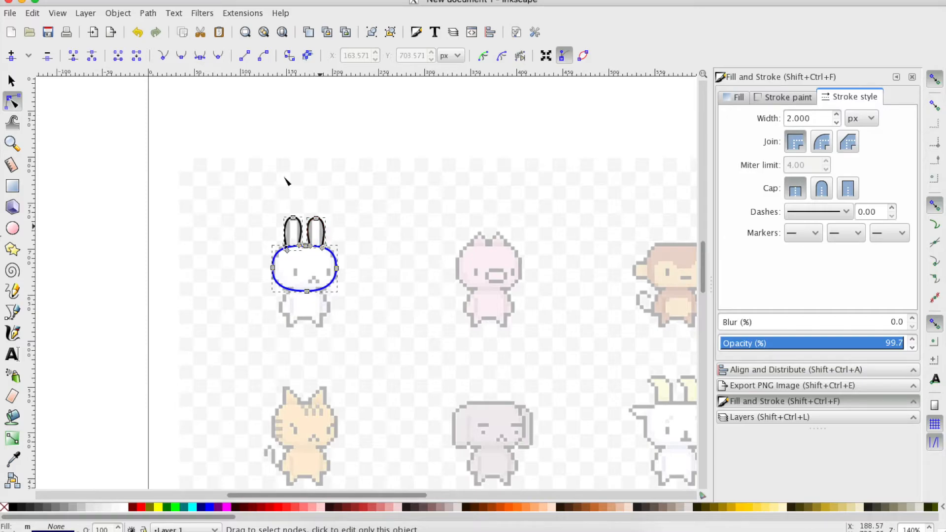
{"action": "left_click", "coordinate": [124, 14]}
{"action": "mouse_move", "coordinate": [148, 12]}
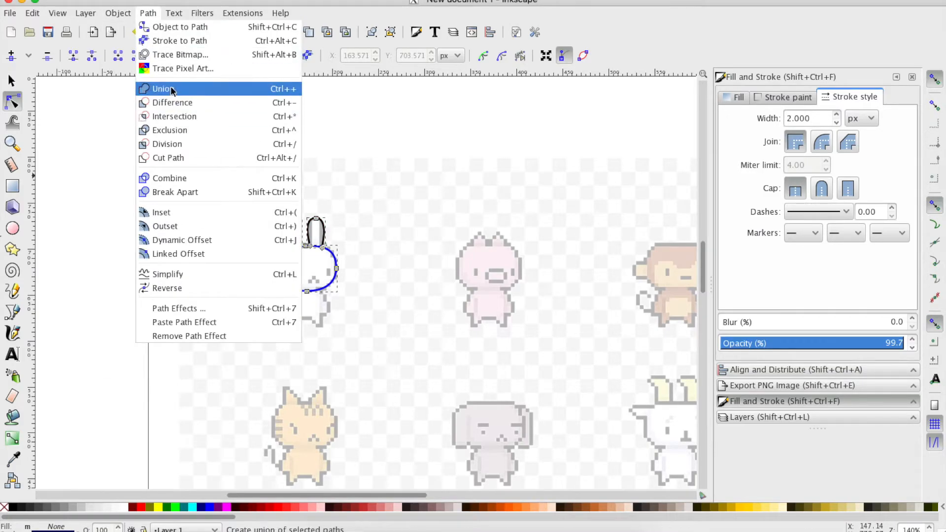
{"action": "left_click", "coordinate": [172, 92]}
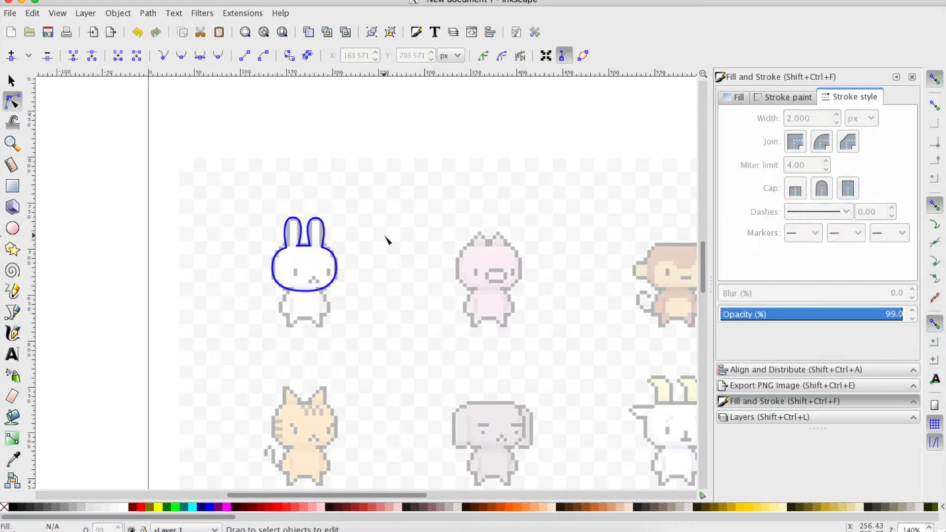
Step: Delete the smooth node midway between the ears and the stray node beside the left ear's inner base
{"action": "left_click", "coordinate": [301, 250]}
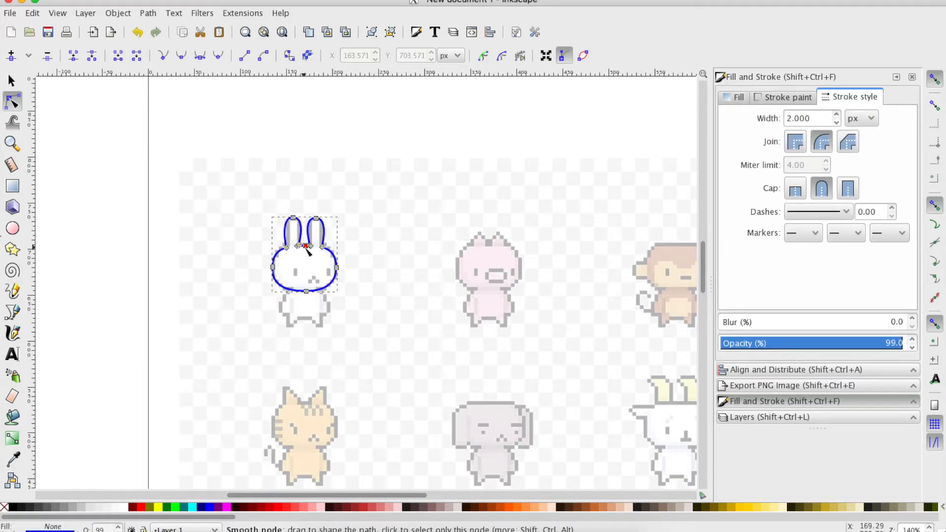
{"action": "left_click", "coordinate": [306, 246]}
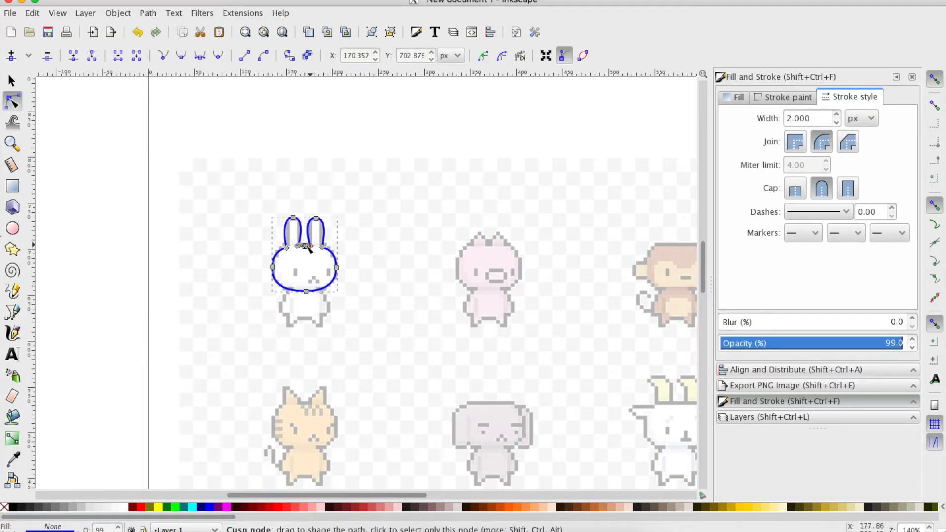
{"action": "key", "text": "plus"}
{"action": "key", "text": "plus"}
{"action": "key", "text": "plus"}
{"action": "key", "text": "plus"}
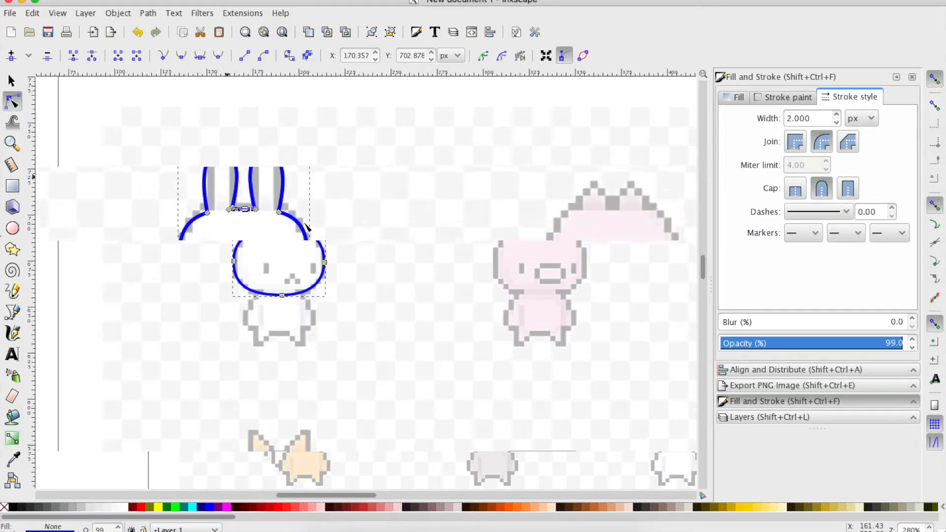
{"action": "scroll", "coordinate": [291, 181], "scroll_direction": "up", "scroll_amount": 8}
{"action": "scroll", "coordinate": [291, 181], "scroll_direction": "left", "scroll_amount": 15}
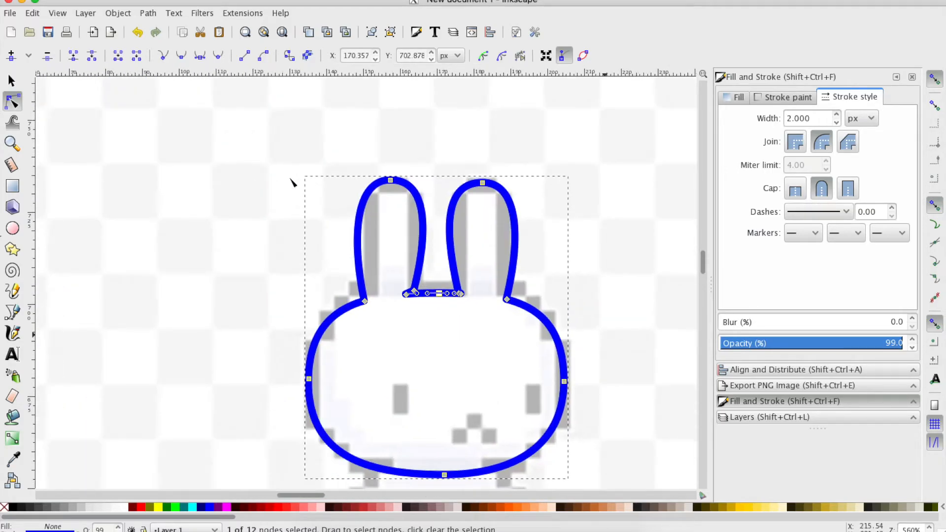
{"action": "scroll", "coordinate": [292, 181], "scroll_direction": "right", "scroll_amount": 1}
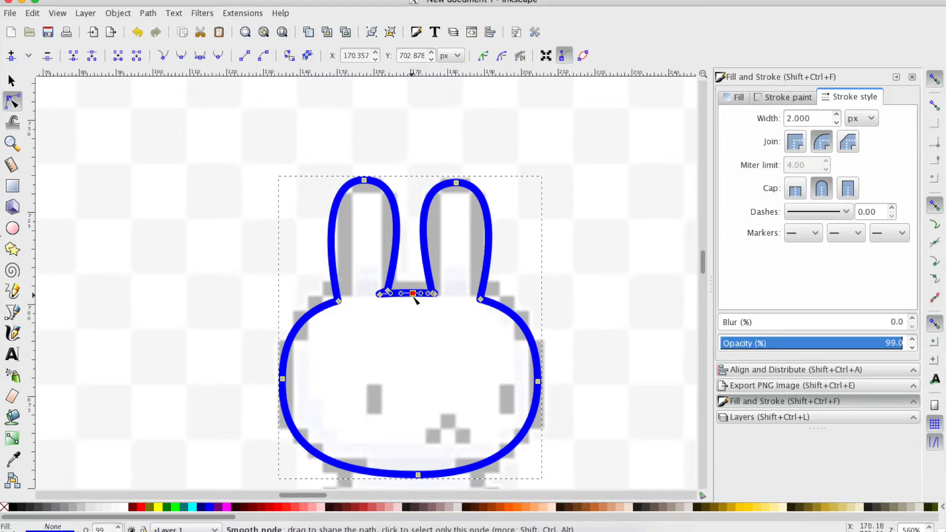
{"action": "key", "text": "Delete"}
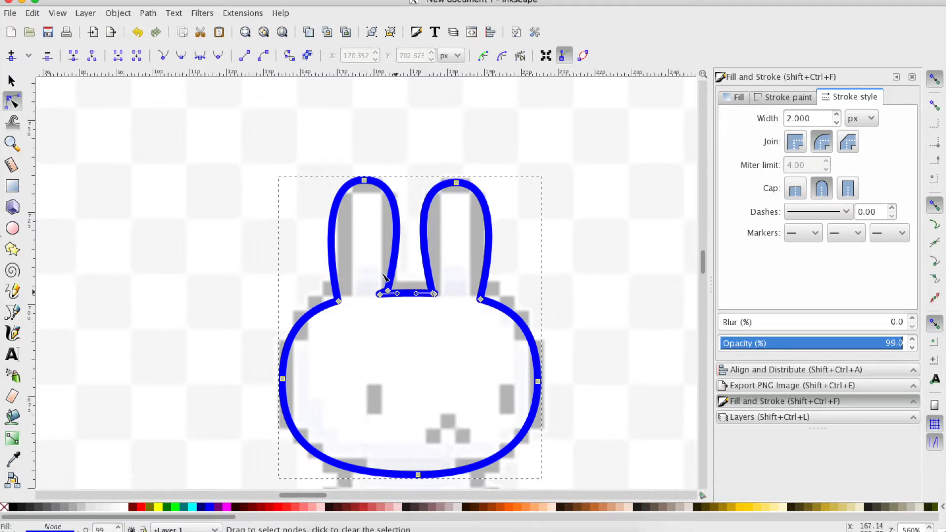
{"action": "left_click_drag", "start_coordinate": [380, 295], "coordinate": [387, 308]}
{"action": "key", "text": "Delete"}
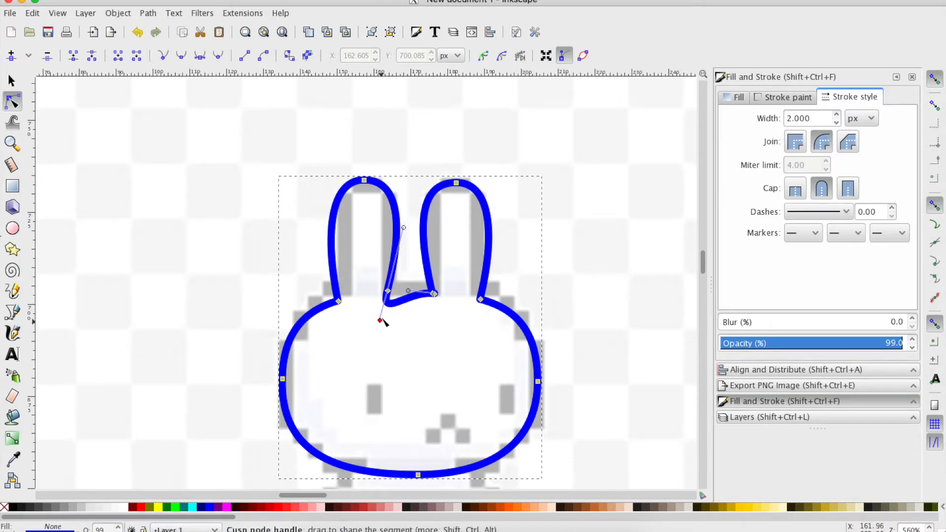
Step: Make the left ear's inner base node a corner node and pull its upper handle up to curve the ear's inner edge
{"action": "left_click", "coordinate": [388, 291]}
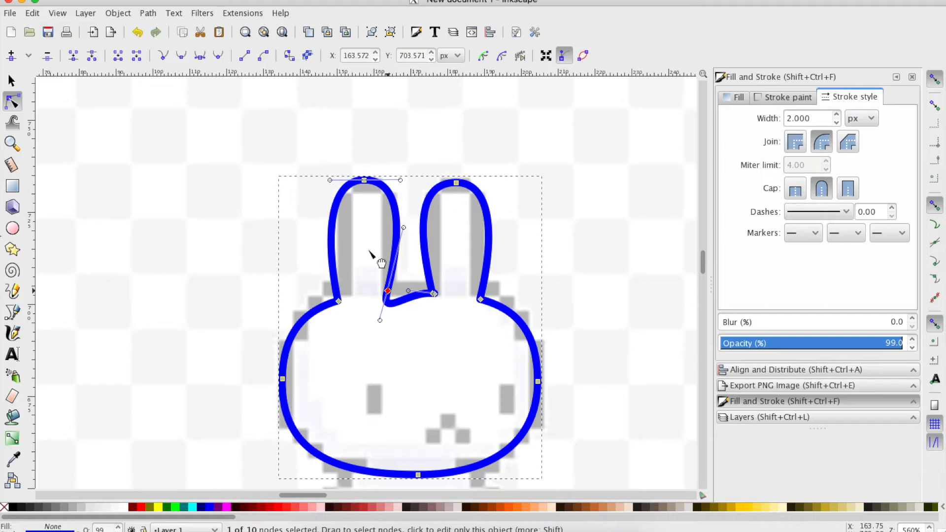
{"action": "left_click", "coordinate": [164, 55]}
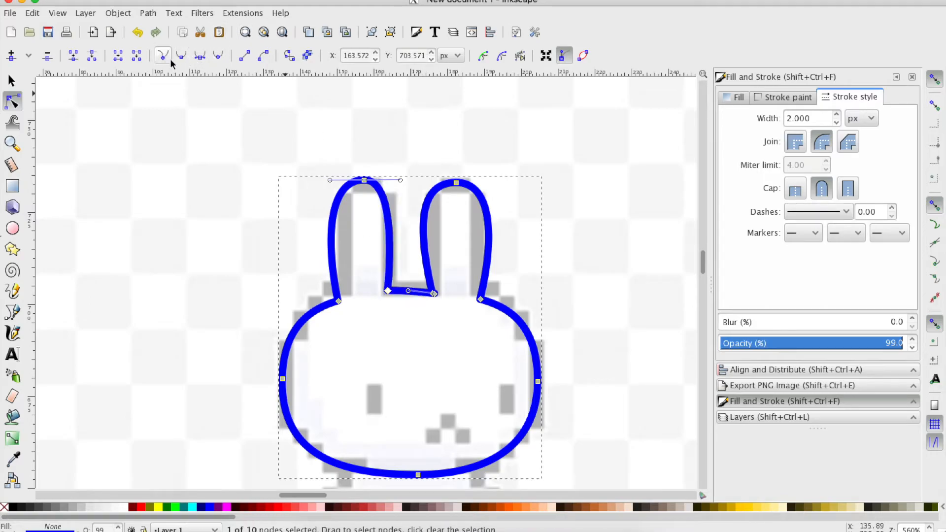
{"action": "left_click_drag", "start_coordinate": [387, 293], "coordinate": [394, 255]}
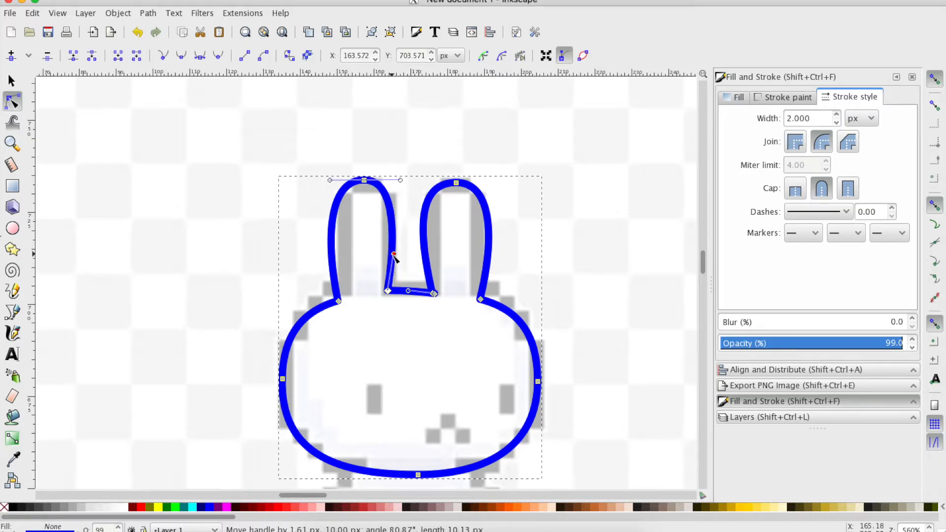
Step: Delete the duplicate node at the right ear's inner base and shift the remaining node slightly outward
{"action": "left_click", "coordinate": [435, 295]}
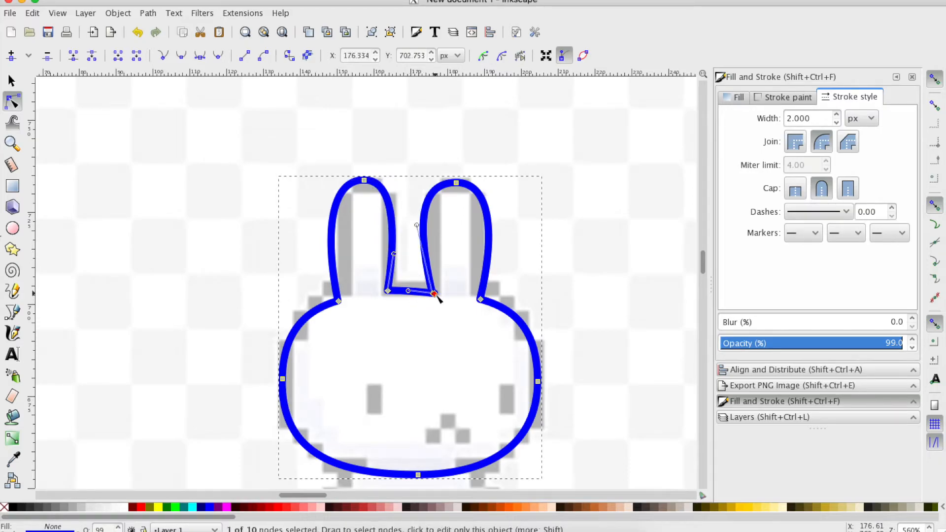
{"action": "key", "text": "Escape"}
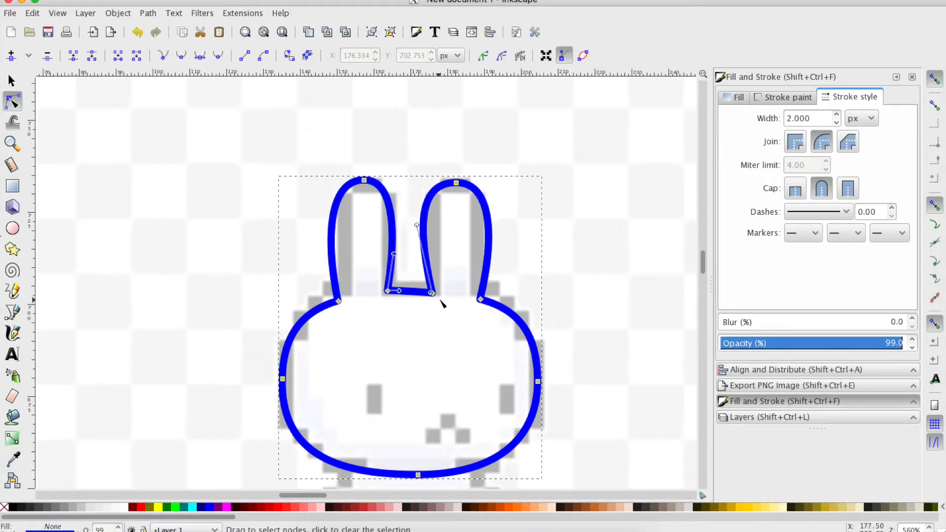
{"action": "mouse_move", "coordinate": [433, 294]}
{"action": "left_mouse_down"}
{"action": "mouse_move", "coordinate": [460, 297]}
{"action": "mouse_move", "coordinate": [437, 293]}
{"action": "left_mouse_up"}
Step: Adjust the base node handles to straighten the inner sides of both ears and the outer side of the left ear
{"action": "left_click_drag", "start_coordinate": [421, 228], "coordinate": [432, 222]}
{"action": "left_click_drag", "start_coordinate": [395, 254], "coordinate": [393, 241]}
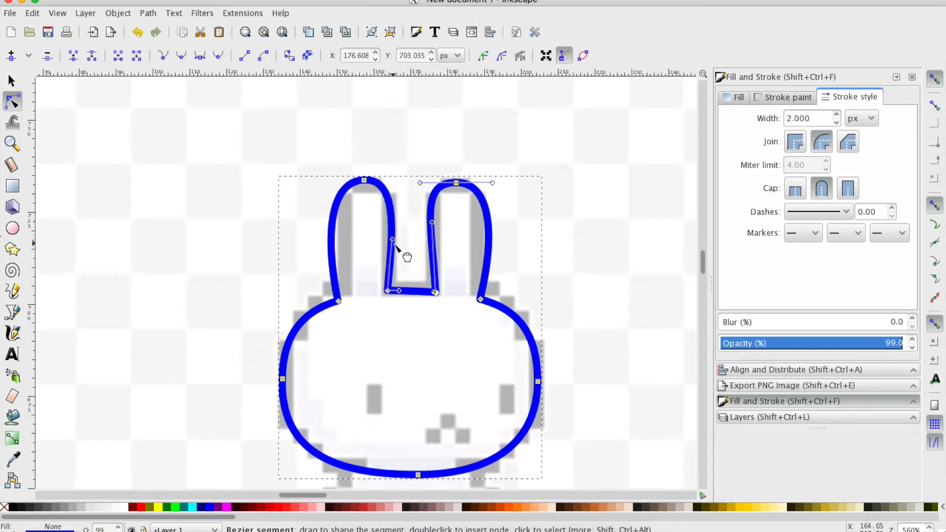
{"action": "left_click", "coordinate": [338, 301]}
{"action": "left_click_drag", "start_coordinate": [325, 237], "coordinate": [334, 238]}
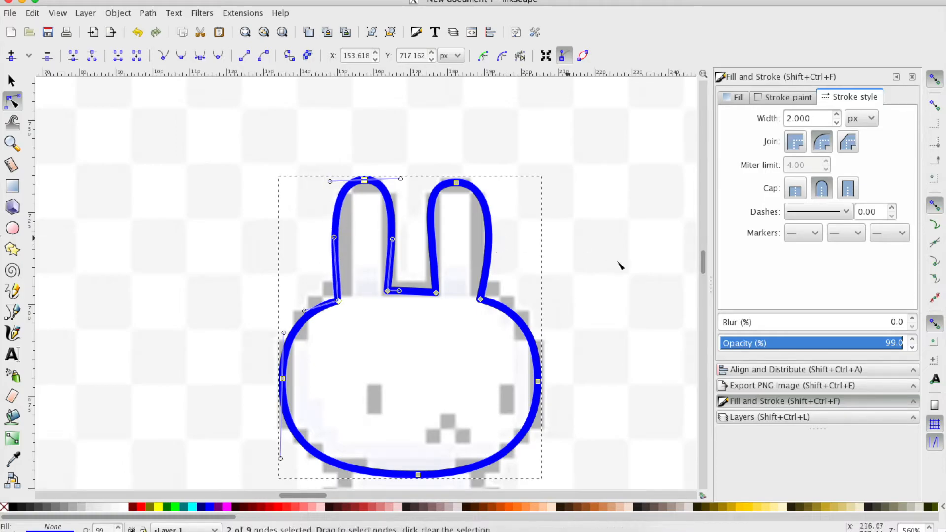
Step: Try to reshape the lower edge of the head outline by tilting its bottom node's handles
{"action": "left_click", "coordinate": [417, 476]}
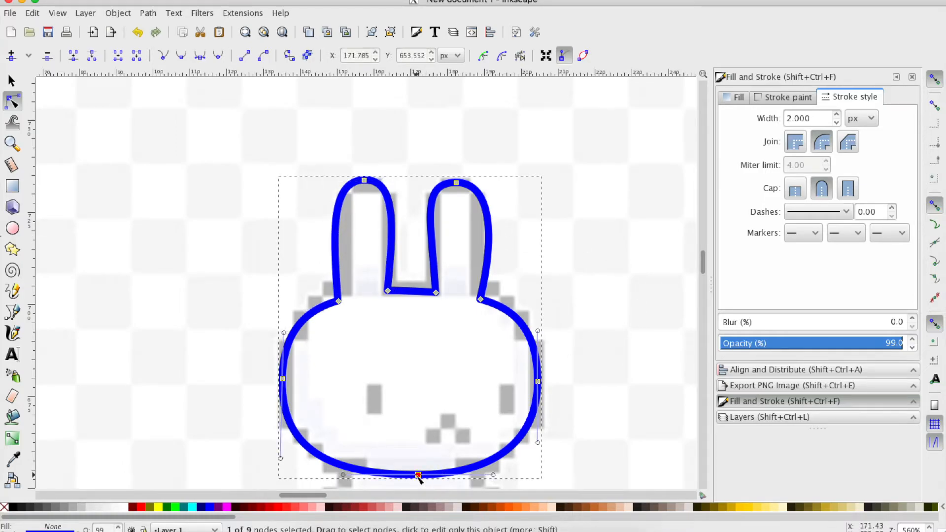
{"action": "left_click_drag", "start_coordinate": [415, 475], "coordinate": [413, 475]}
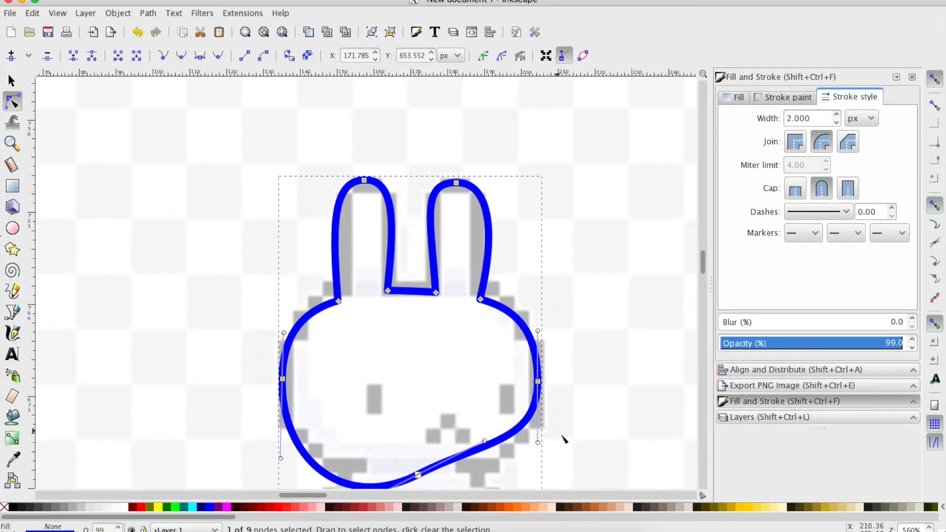
{"action": "key", "text": "ctrl+z"}
{"action": "scroll", "coordinate": [564, 447], "scroll_direction": "down", "scroll_amount": 5}
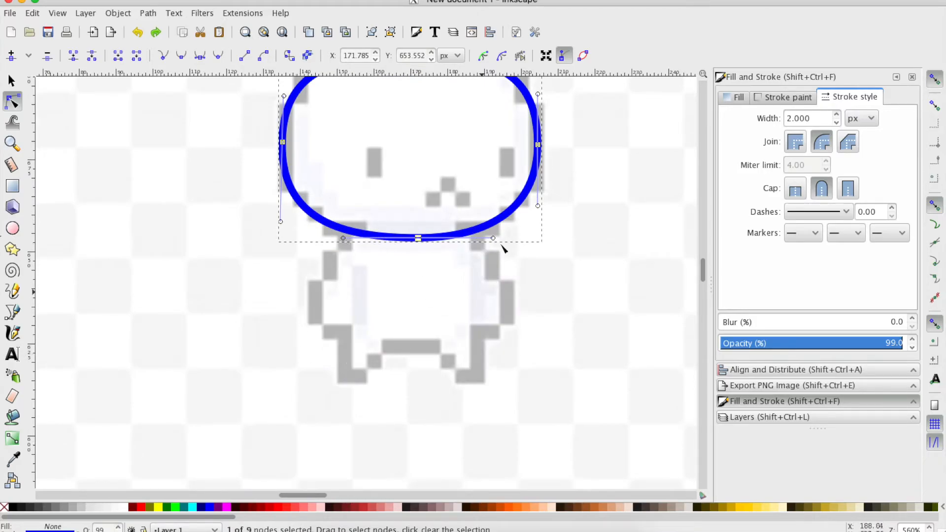
{"action": "scroll", "coordinate": [582, 285], "scroll_direction": "up", "scroll_amount": 5}
{"action": "scroll", "coordinate": [582, 285], "scroll_direction": "right", "scroll_amount": 1}
{"action": "scroll", "coordinate": [582, 285], "scroll_direction": "down", "scroll_amount": 3}
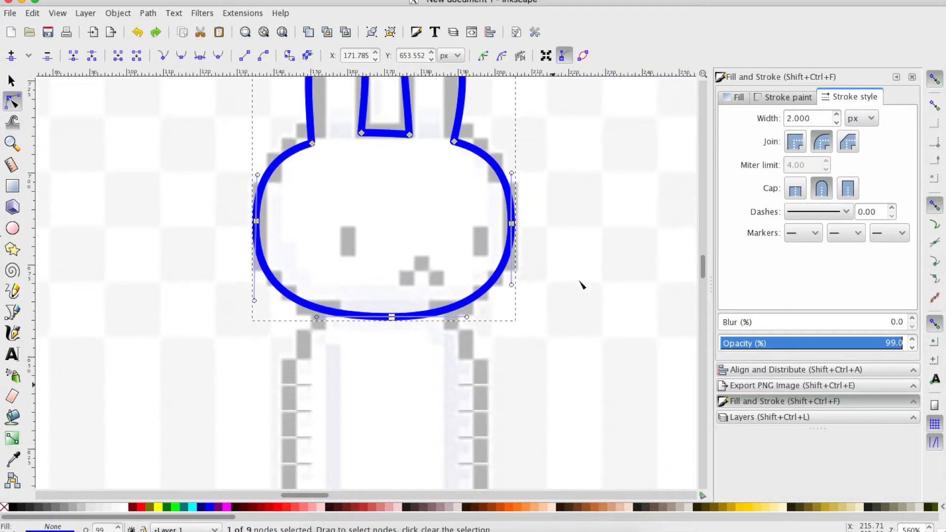
{"action": "scroll", "coordinate": [582, 285], "scroll_direction": "right", "scroll_amount": 5}
{"action": "scroll", "coordinate": [582, 285], "scroll_direction": "right", "scroll_amount": 6}
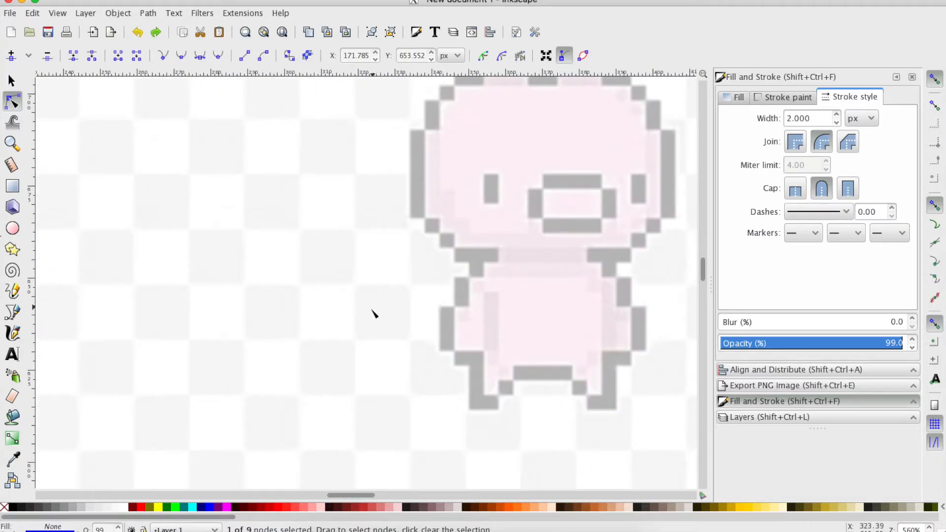
Step: Examine the rabbit's untraced body and the neighbouring pink sprite as shape references
{"action": "scroll", "coordinate": [373, 313], "scroll_direction": "left", "scroll_amount": 6}
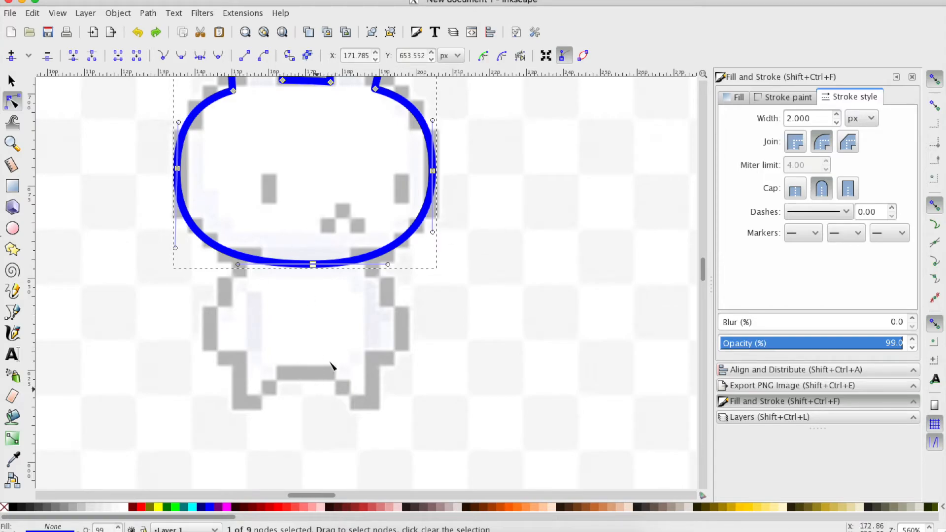
{"action": "scroll", "coordinate": [462, 282], "scroll_direction": "up", "scroll_amount": 4}
{"action": "scroll", "coordinate": [461, 282], "scroll_direction": "down", "scroll_amount": 1}
{"action": "scroll", "coordinate": [462, 282], "scroll_direction": "right", "scroll_amount": 6}
{"action": "scroll", "coordinate": [462, 282], "scroll_direction": "down", "scroll_amount": 2}
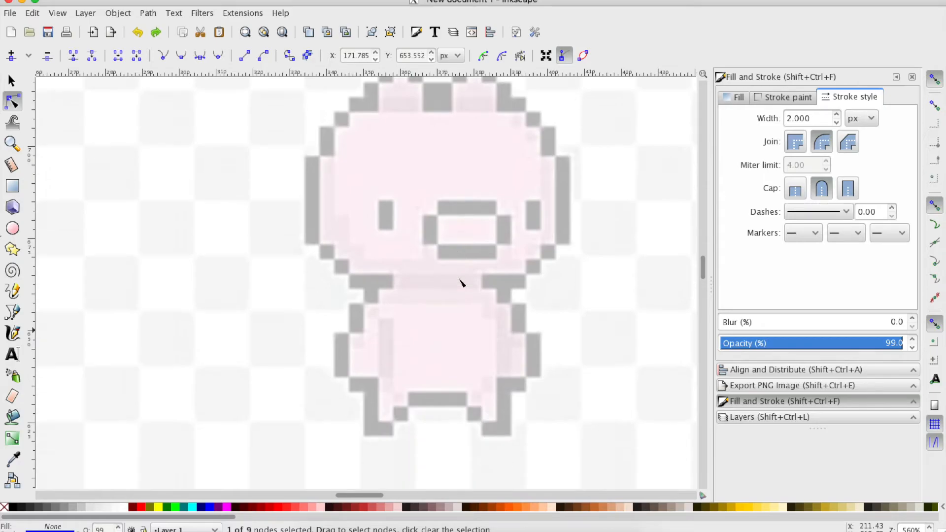
{"action": "scroll", "coordinate": [462, 282], "scroll_direction": "left", "scroll_amount": 5}
{"action": "scroll", "coordinate": [461, 282], "scroll_direction": "left", "scroll_amount": 2}
{"action": "scroll", "coordinate": [462, 281], "scroll_direction": "up", "scroll_amount": 3}
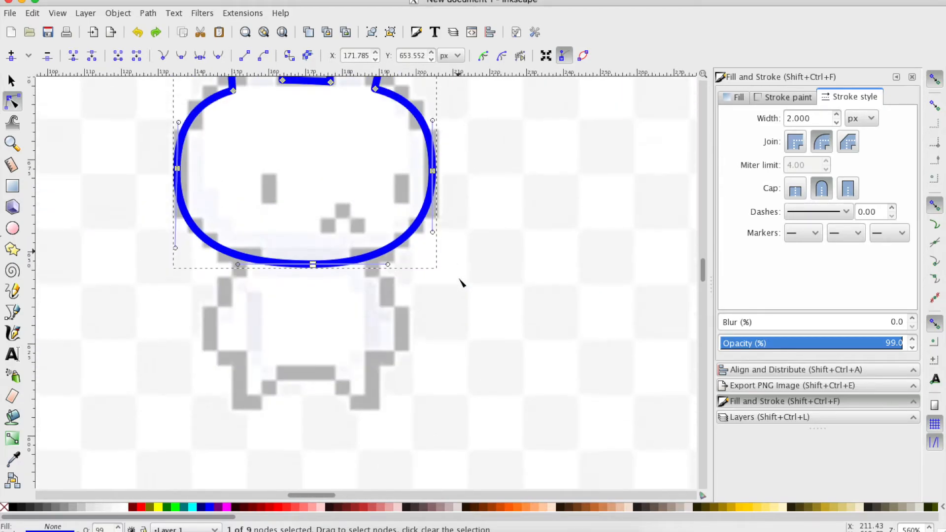
{"action": "scroll", "coordinate": [472, 304], "scroll_direction": "up", "scroll_amount": 3}
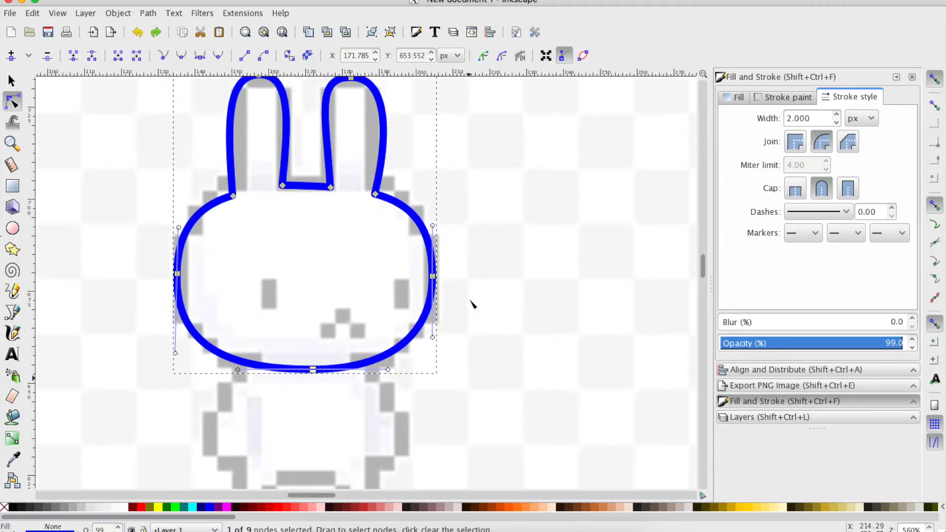
{"action": "scroll", "coordinate": [471, 304], "scroll_direction": "down", "scroll_amount": 3}
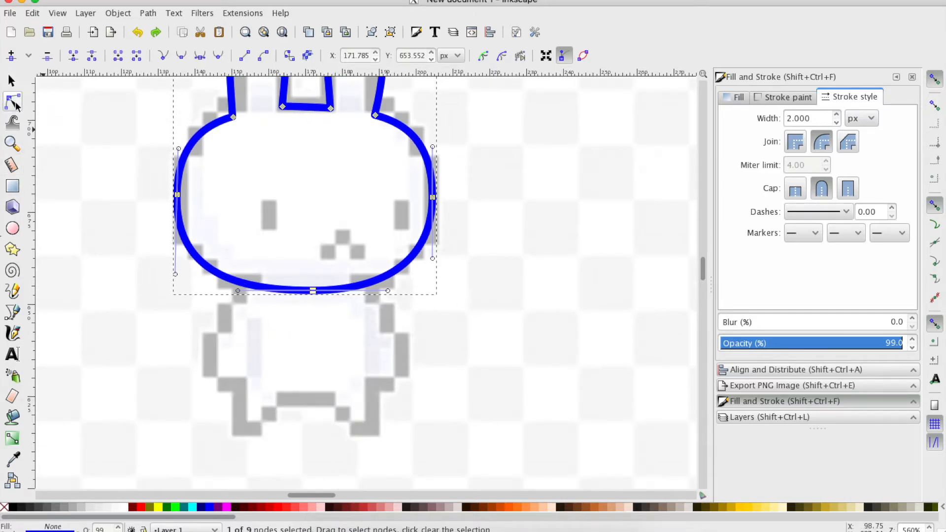
Step: Draw an open straight-segment Bezier path around the rabbit's body, from one side of the neck around arms and legs to the other
{"action": "left_click", "coordinate": [14, 318]}
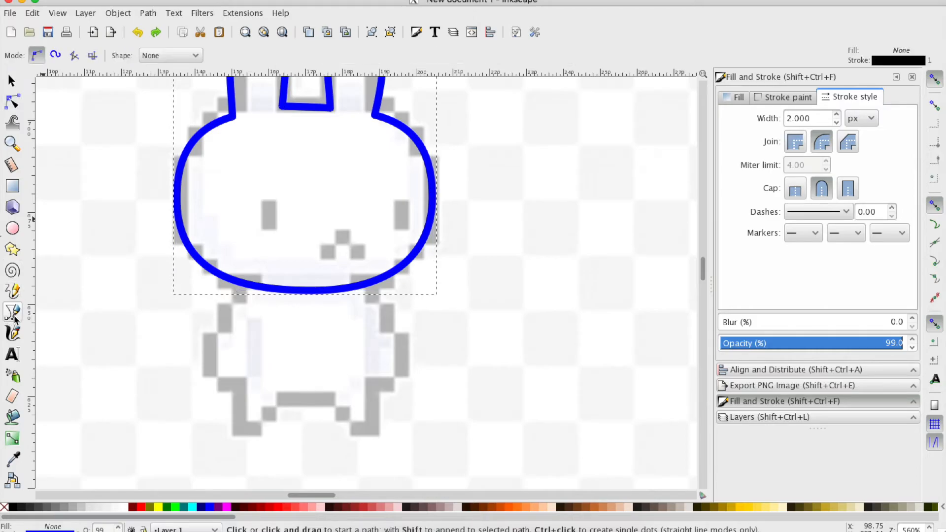
{"action": "left_click", "coordinate": [241, 275]}
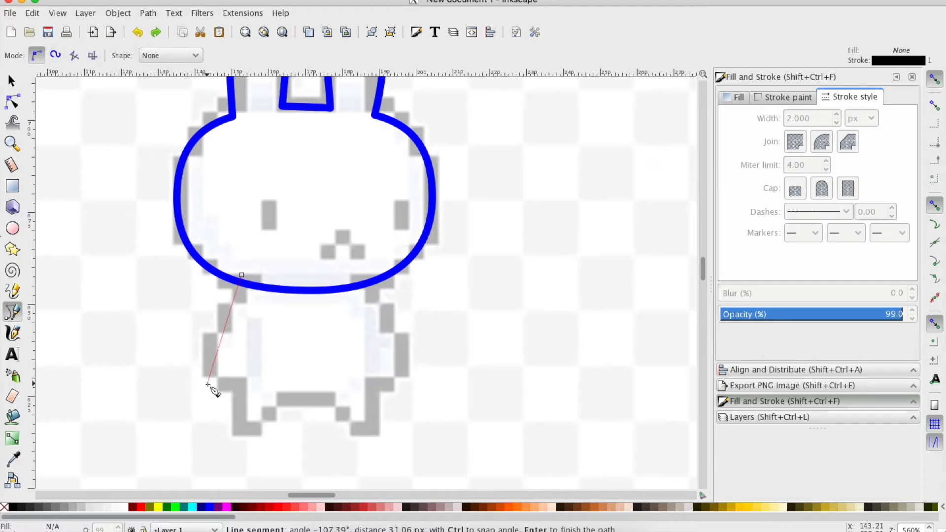
{"action": "left_click", "coordinate": [254, 330]}
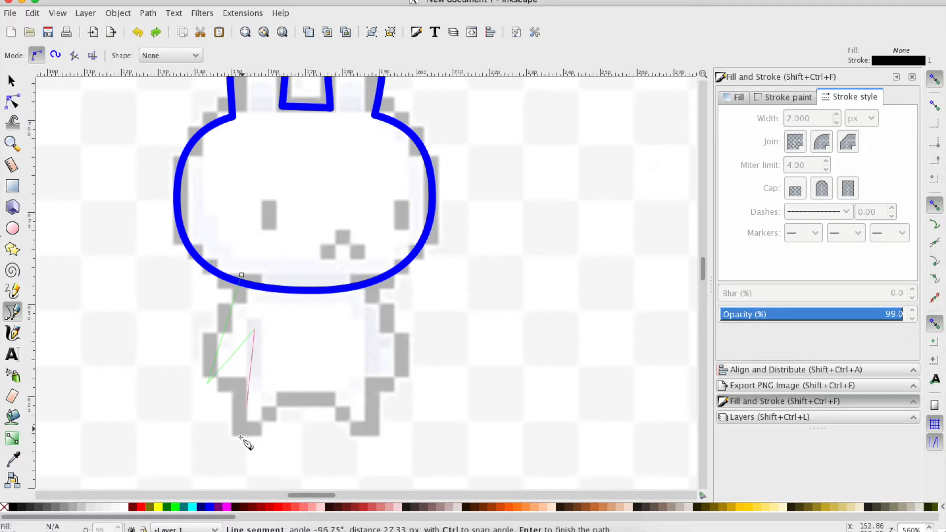
{"action": "left_click", "coordinate": [306, 400]}
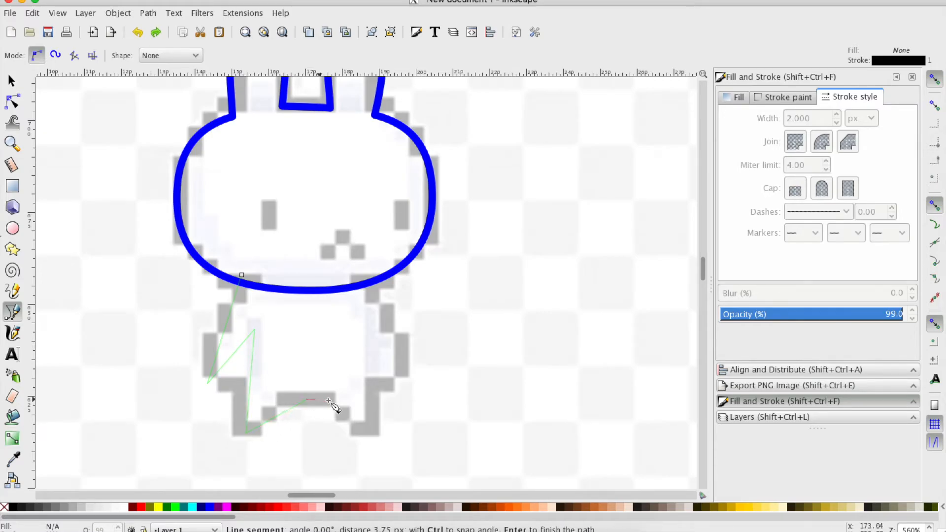
{"action": "left_click", "coordinate": [365, 433]}
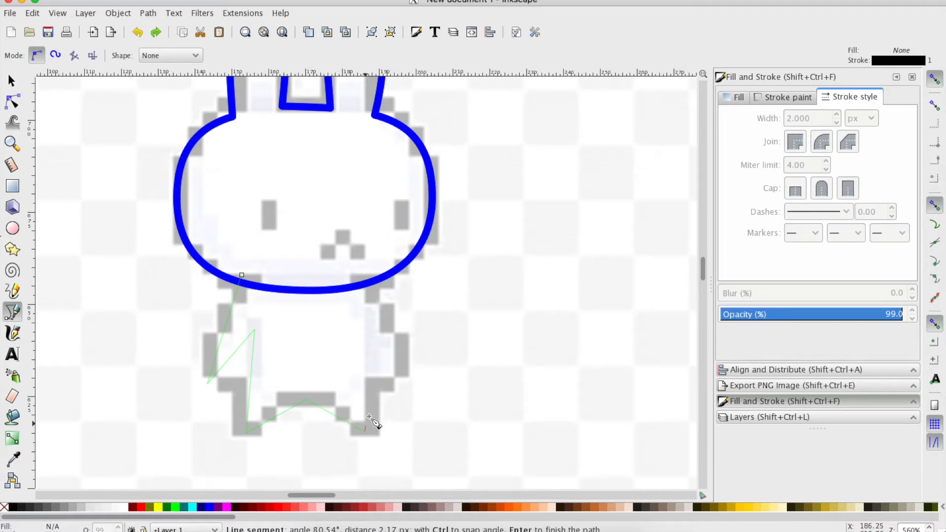
{"action": "left_click", "coordinate": [365, 340]}
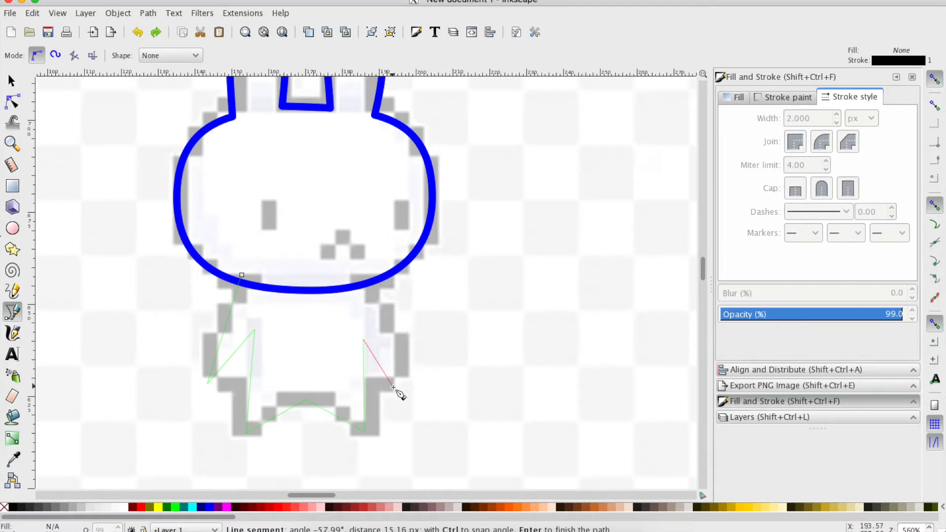
{"action": "left_click", "coordinate": [378, 277]}
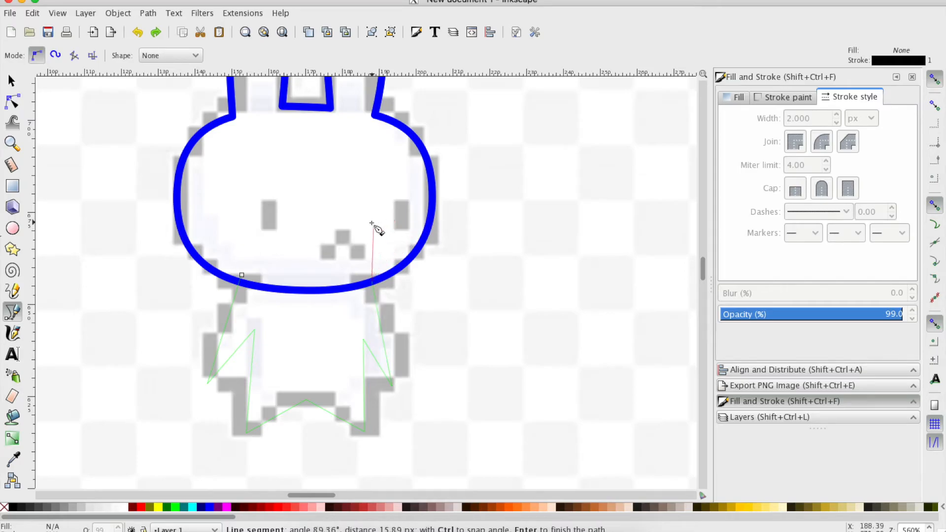
{"action": "key", "text": "Return"}
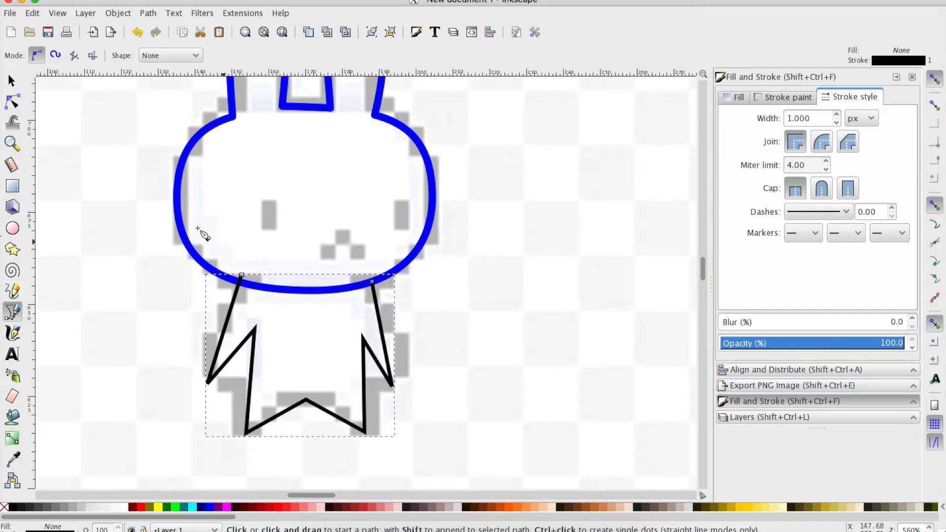
Step: Merge the new body path with the head outline into one shape using Union
{"action": "left_click", "coordinate": [12, 84]}
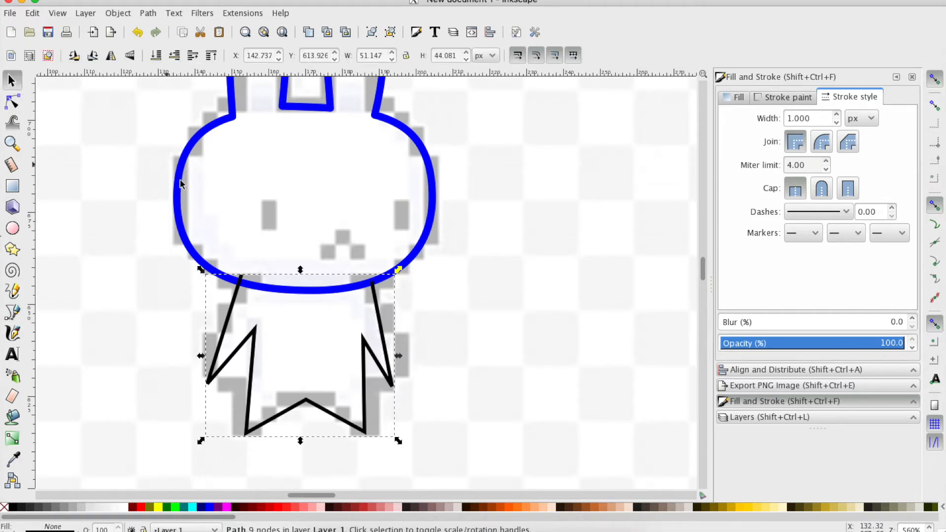
{"action": "left_click", "coordinate": [178, 189], "text": "shift"}
{"action": "left_click", "coordinate": [147, 13]}
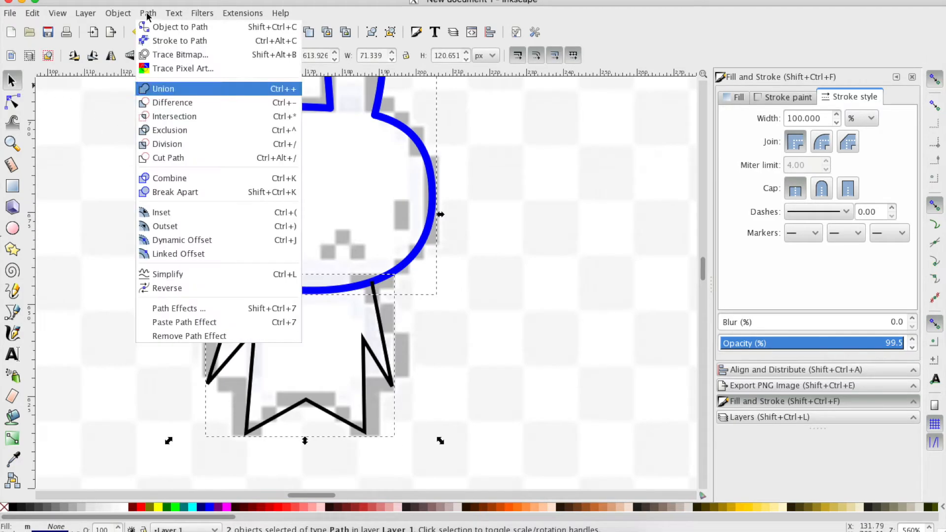
{"action": "left_click", "coordinate": [181, 89]}
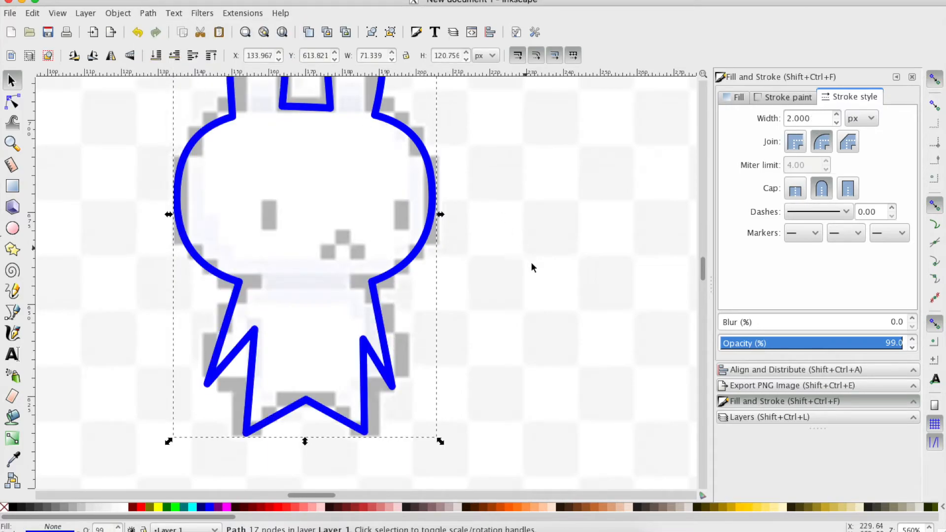
{"action": "left_click", "coordinate": [469, 313]}
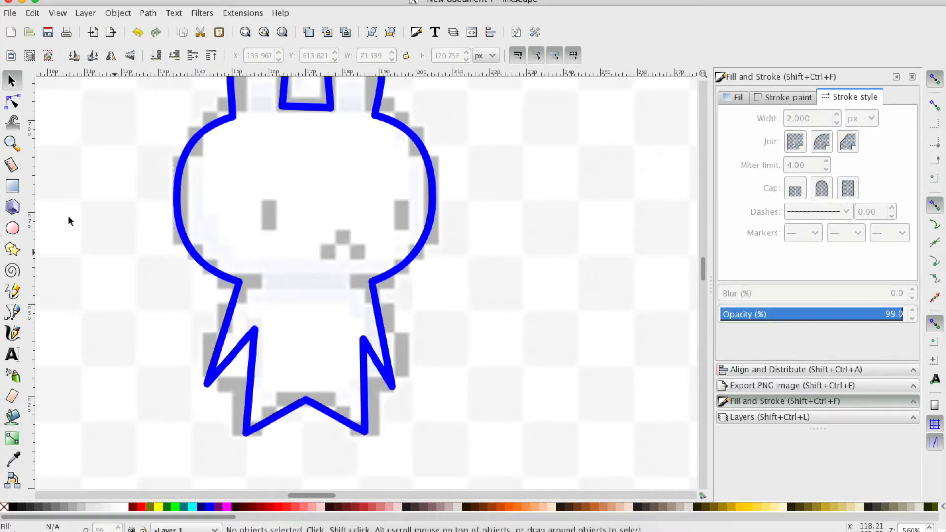
Step: Make the tip nodes of both arms smooth to round the hands
{"action": "left_click", "coordinate": [208, 385]}
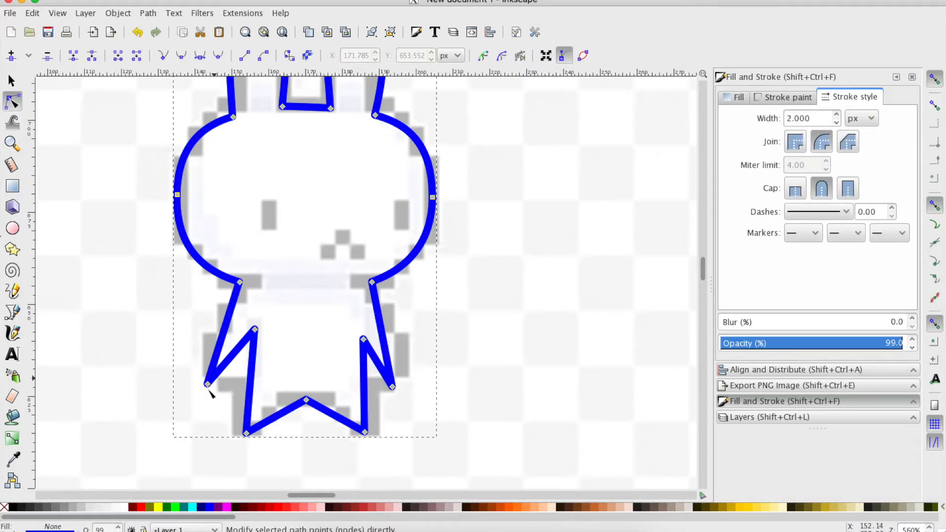
{"action": "left_click", "coordinate": [208, 385]}
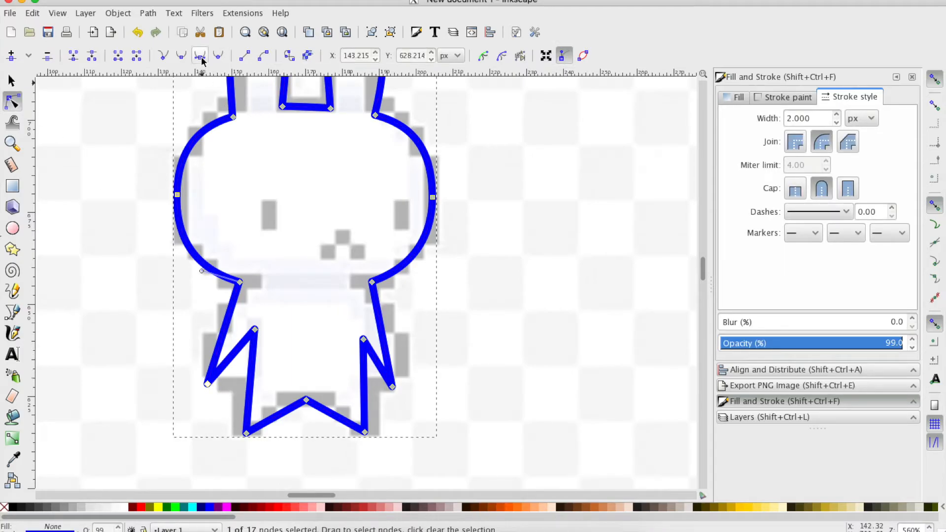
{"action": "left_click", "coordinate": [182, 57]}
{"action": "left_click", "coordinate": [393, 387]}
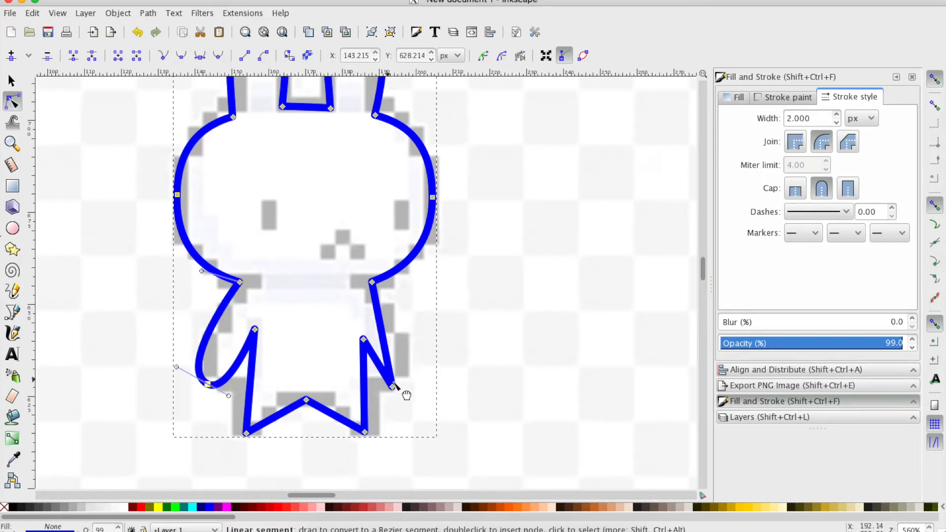
{"action": "left_click", "coordinate": [181, 57]}
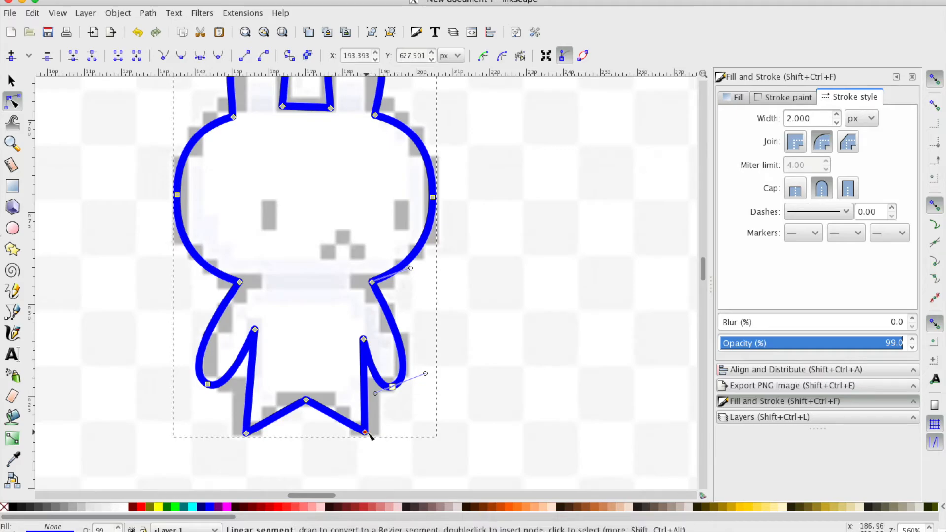
Step: Make the bottom nodes of both legs smooth to round the feet
{"action": "left_click", "coordinate": [365, 433]}
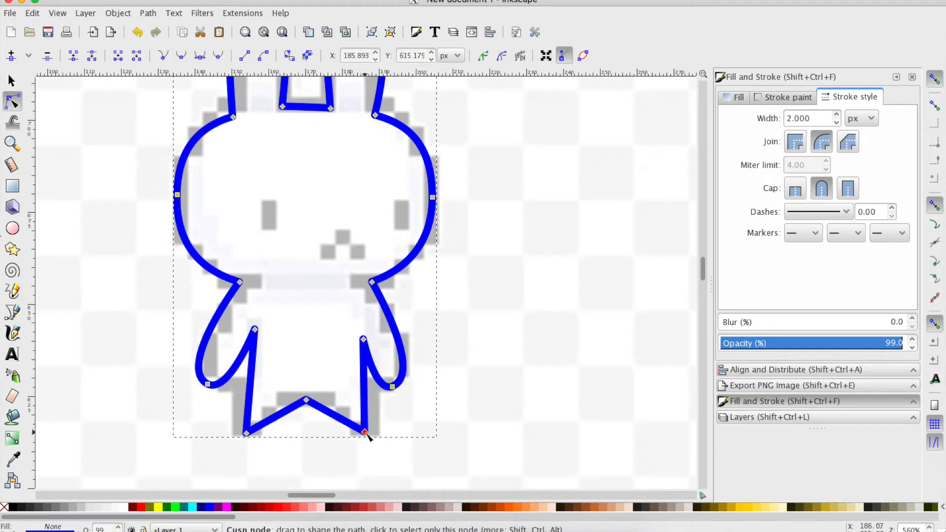
{"action": "left_click", "coordinate": [182, 58]}
{"action": "left_click", "coordinate": [247, 432]}
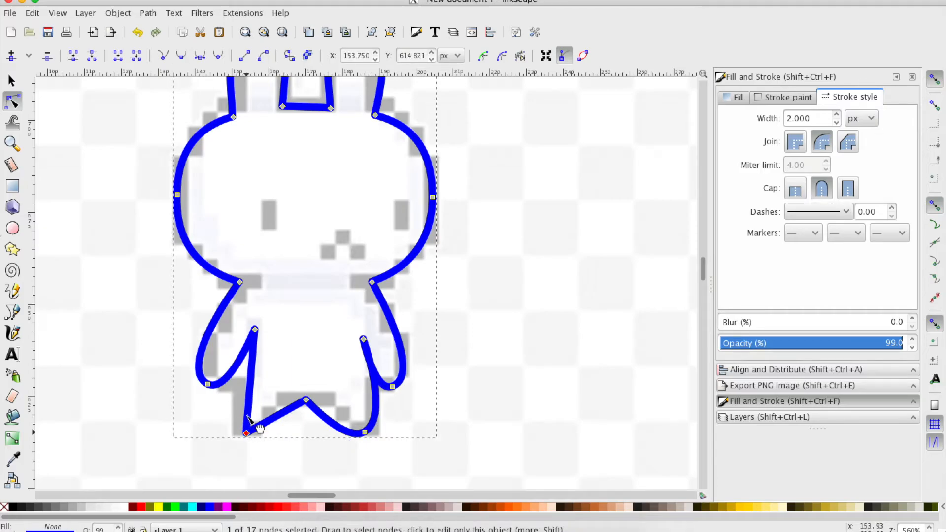
{"action": "left_click", "coordinate": [187, 59]}
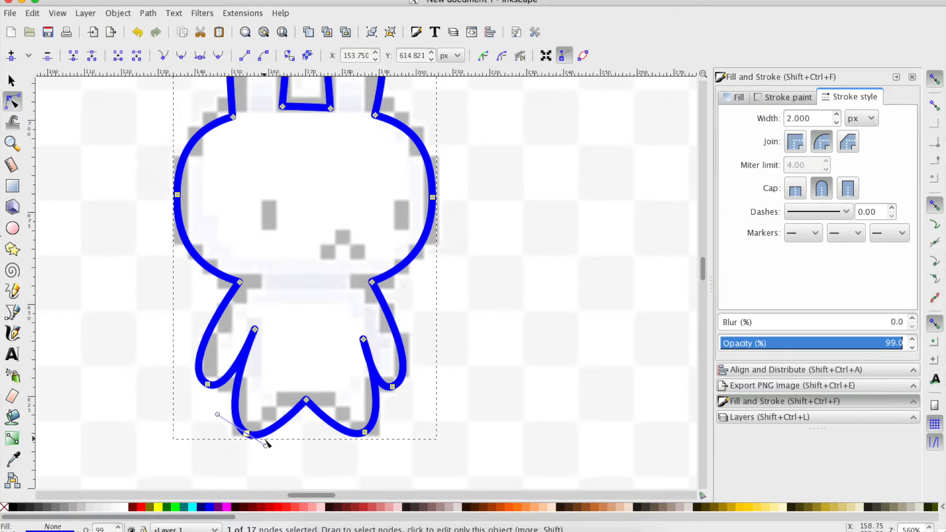
Step: Shorten the left foot's inner handle and move both foot nodes outward to widen the legs
{"action": "left_click_drag", "start_coordinate": [265, 446], "coordinate": [257, 442]}
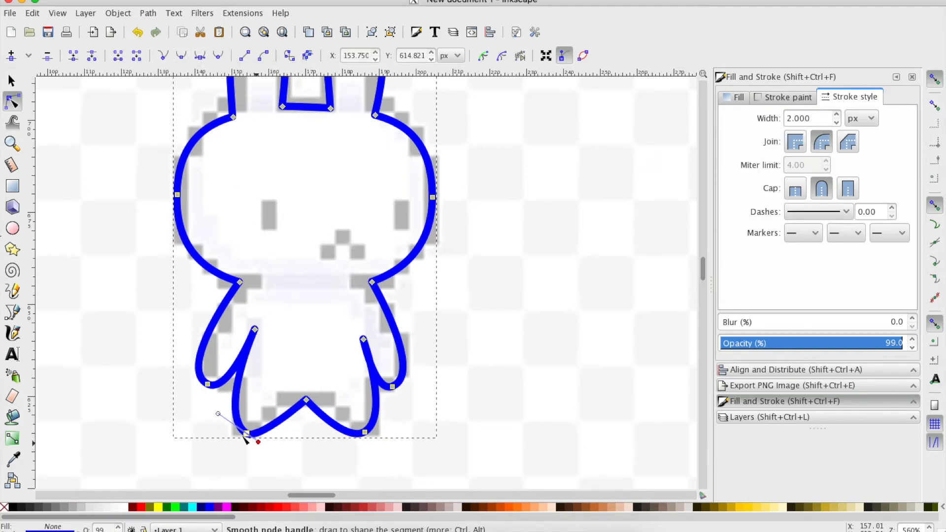
{"action": "left_click_drag", "start_coordinate": [218, 414], "coordinate": [240, 437]}
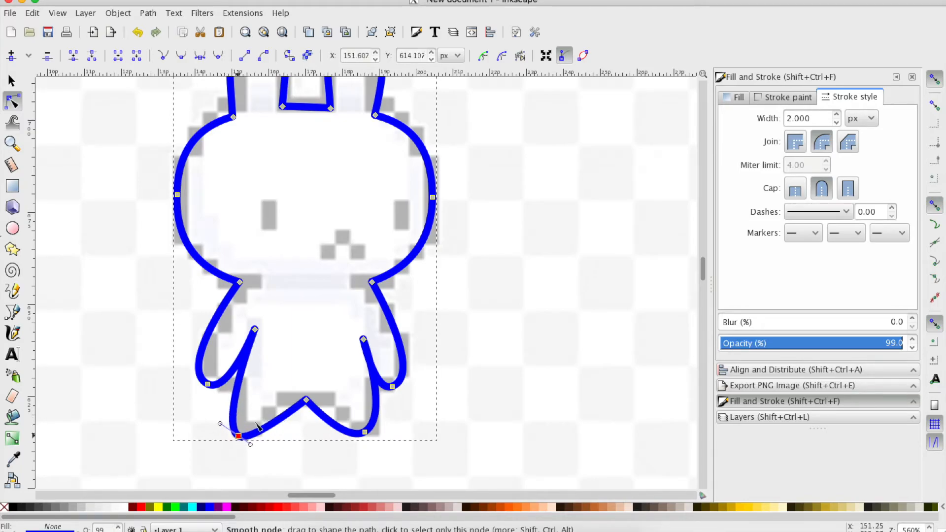
{"action": "left_click_drag", "start_coordinate": [364, 432], "coordinate": [378, 433]}
{"action": "left_click", "coordinate": [412, 417]}
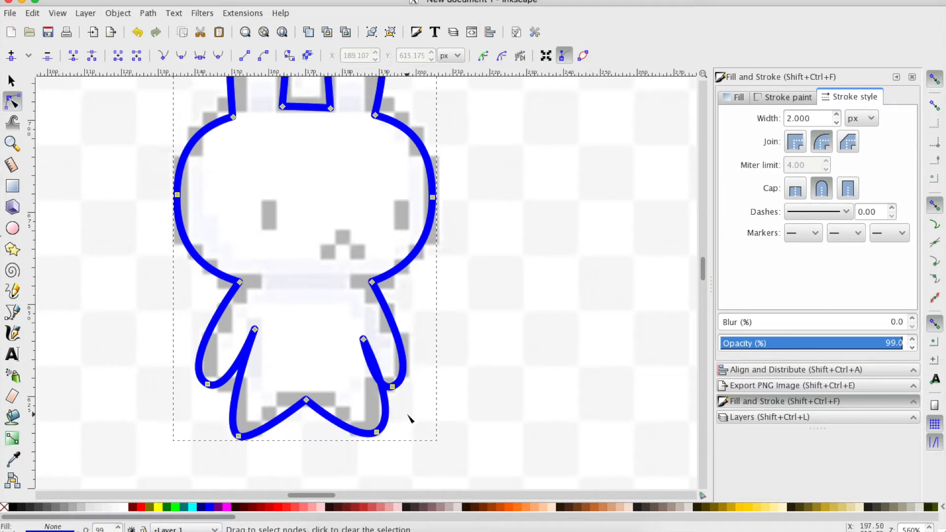
Step: Make the node between the legs smooth and adjust both foot nodes' handles to flatten the soles
{"action": "left_click", "coordinate": [306, 400]}
{"action": "left_click", "coordinate": [182, 55]}
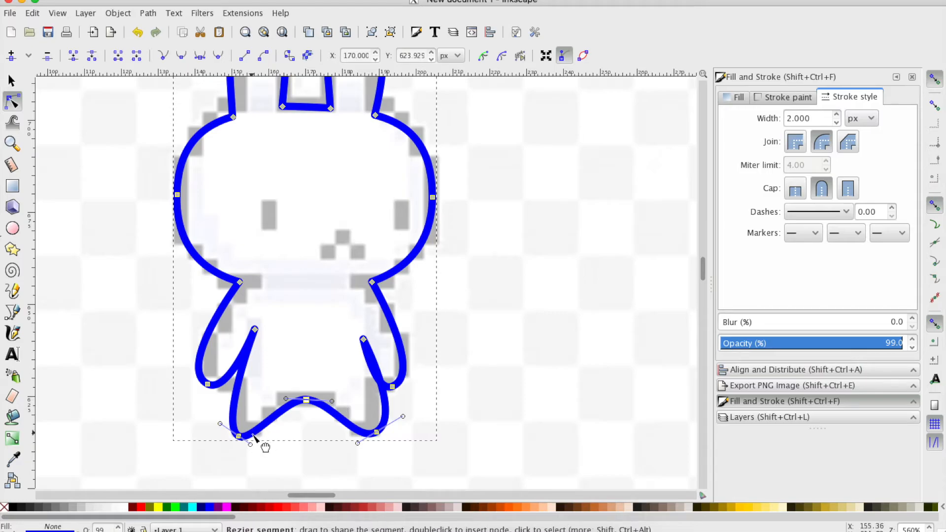
{"action": "left_click_drag", "start_coordinate": [251, 444], "coordinate": [279, 448]}
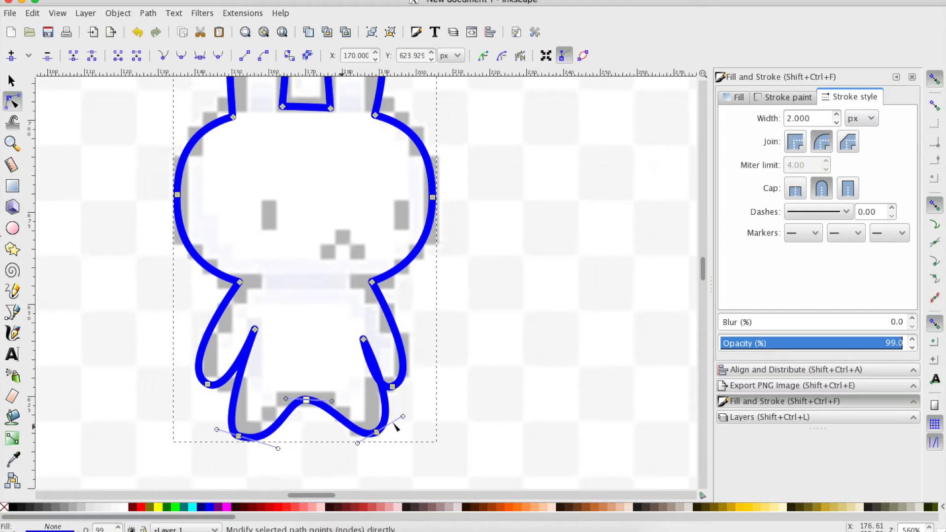
{"action": "left_click_drag", "start_coordinate": [362, 445], "coordinate": [335, 452]}
{"action": "left_click_drag", "start_coordinate": [408, 426], "coordinate": [394, 429]}
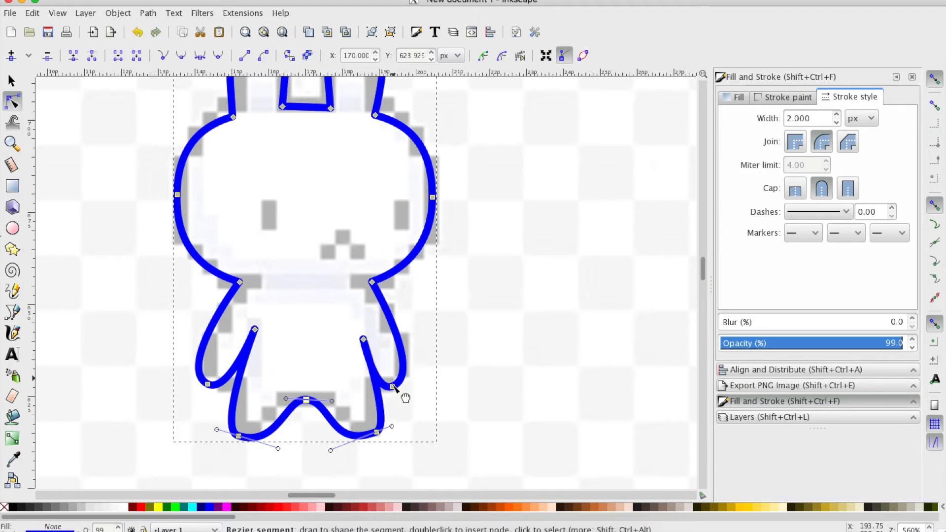
Step: Move both hand nodes outward and both armpit nodes slightly down, then adjust the right hand's node and handles to reshape its curve
{"action": "left_click_drag", "start_coordinate": [392, 388], "coordinate": [406, 392]}
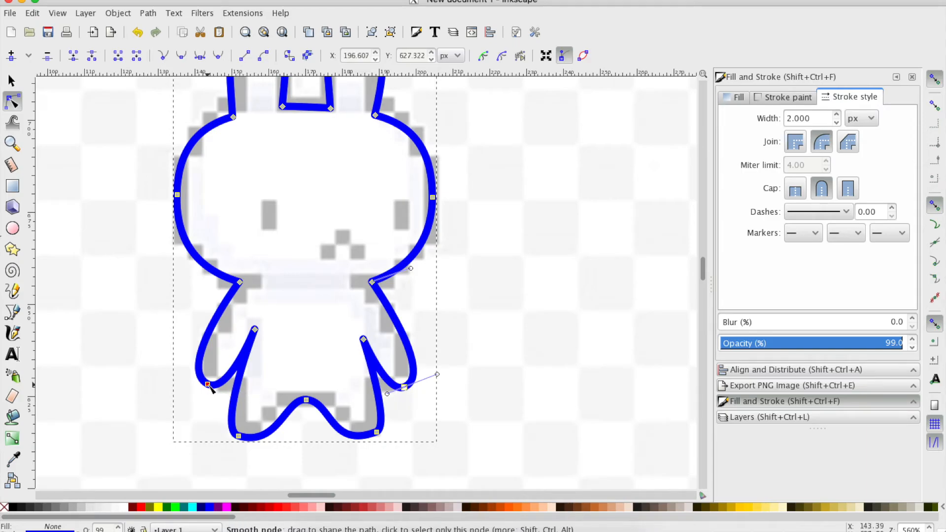
{"action": "left_click_drag", "start_coordinate": [209, 387], "coordinate": [205, 385]}
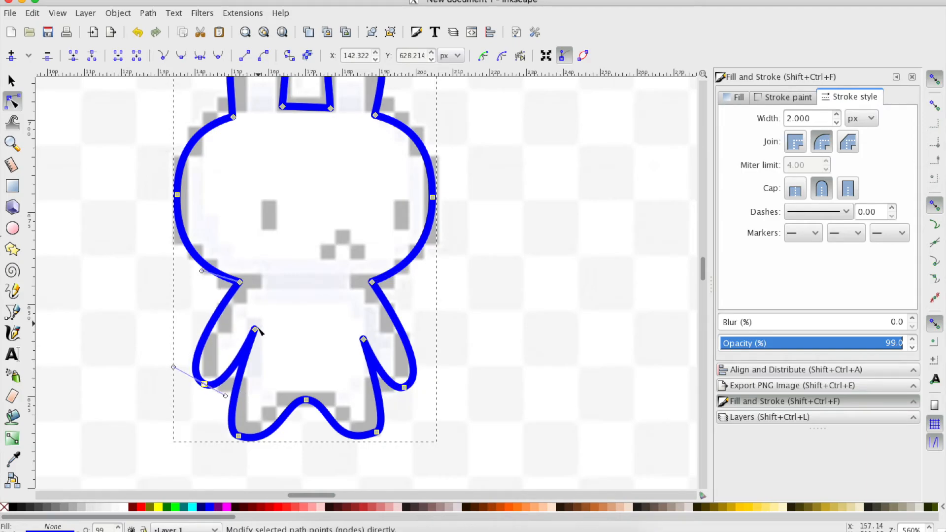
{"action": "left_click_drag", "start_coordinate": [256, 330], "coordinate": [255, 335]}
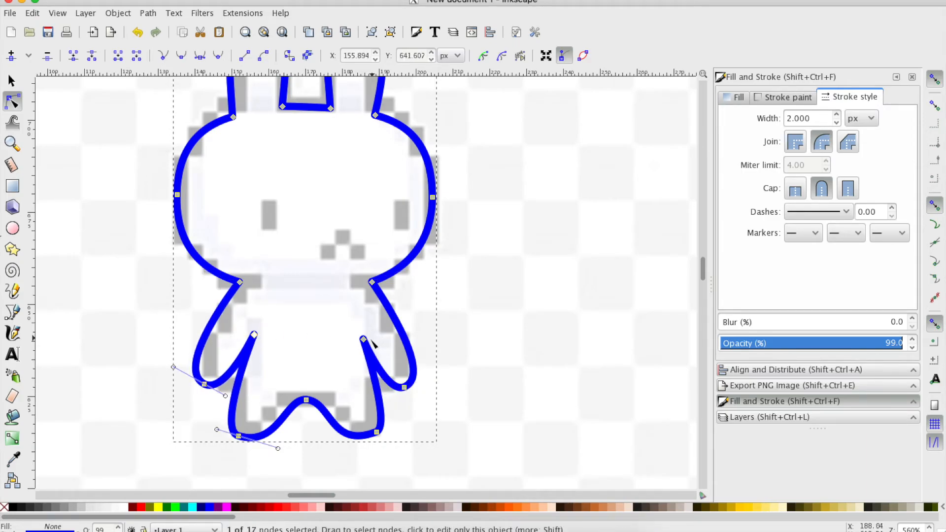
{"action": "left_click_drag", "start_coordinate": [363, 339], "coordinate": [364, 342]}
{"action": "left_click_drag", "start_coordinate": [405, 390], "coordinate": [380, 392]}
{"action": "mouse_move", "coordinate": [443, 366]}
{"action": "left_mouse_down"}
{"action": "mouse_move", "coordinate": [449, 360]}
{"action": "mouse_move", "coordinate": [435, 362]}
{"action": "left_mouse_up"}
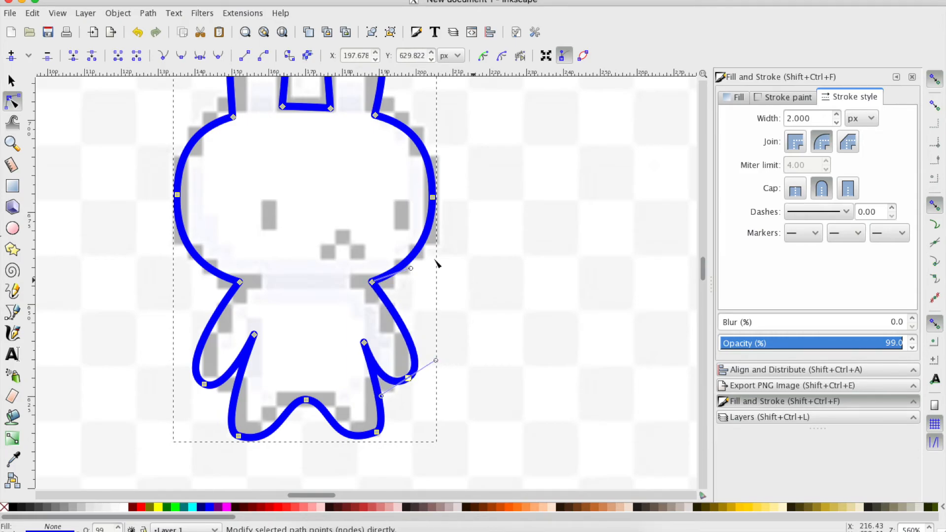
Step: Move the left neck node inward and pull its arm-side handle outward to round the left shoulder
{"action": "left_click_drag", "start_coordinate": [241, 283], "coordinate": [259, 287]}
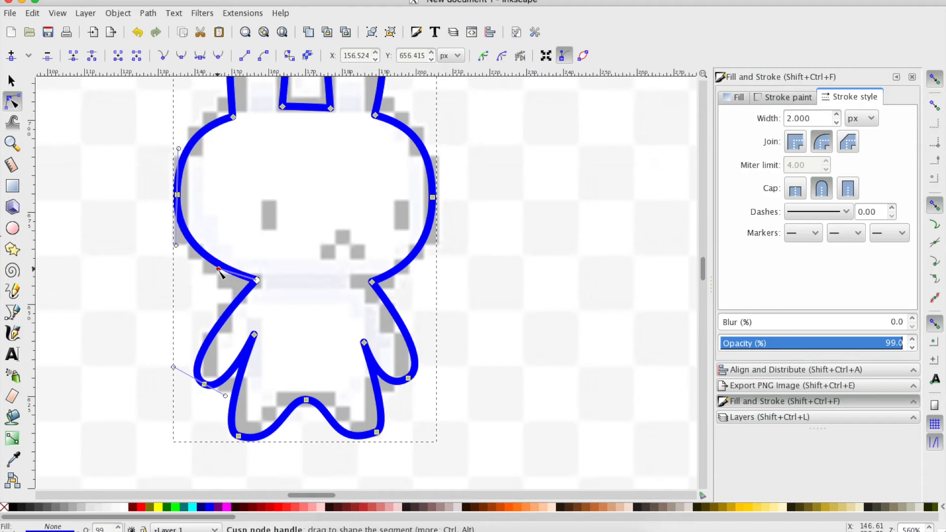
{"action": "left_click_drag", "start_coordinate": [255, 282], "coordinate": [225, 285]}
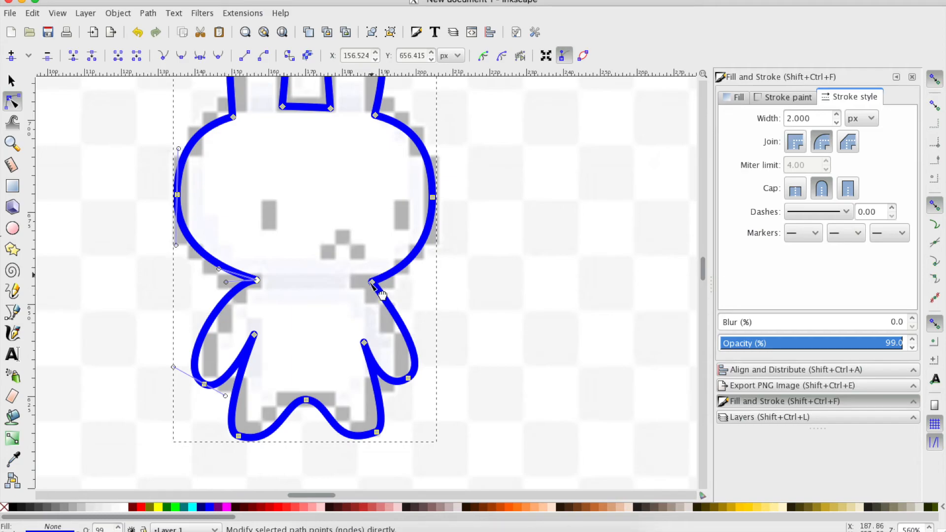
Step: Move the right neck node inward, adjust both its handles to round the shoulder, and shift the right hand node slightly down and inward
{"action": "left_click_drag", "start_coordinate": [371, 282], "coordinate": [397, 285]}
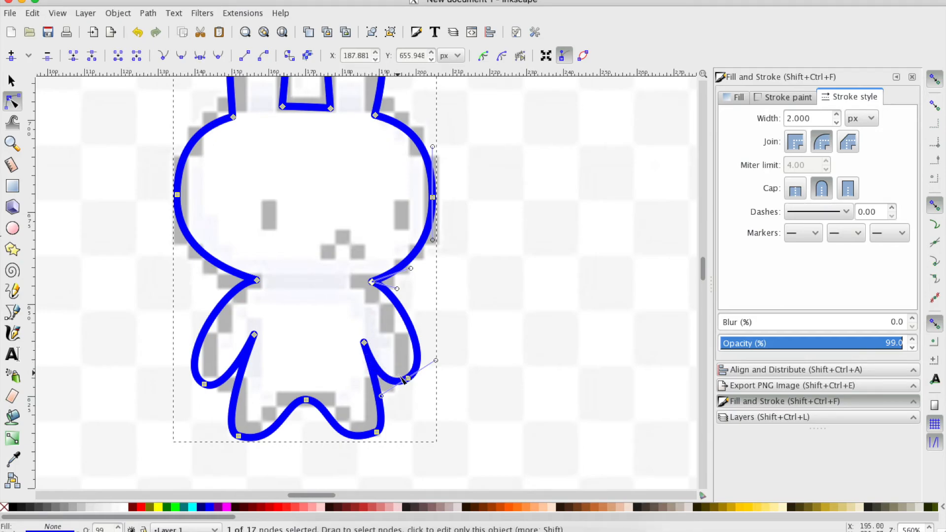
{"action": "left_click_drag", "start_coordinate": [408, 379], "coordinate": [404, 382]}
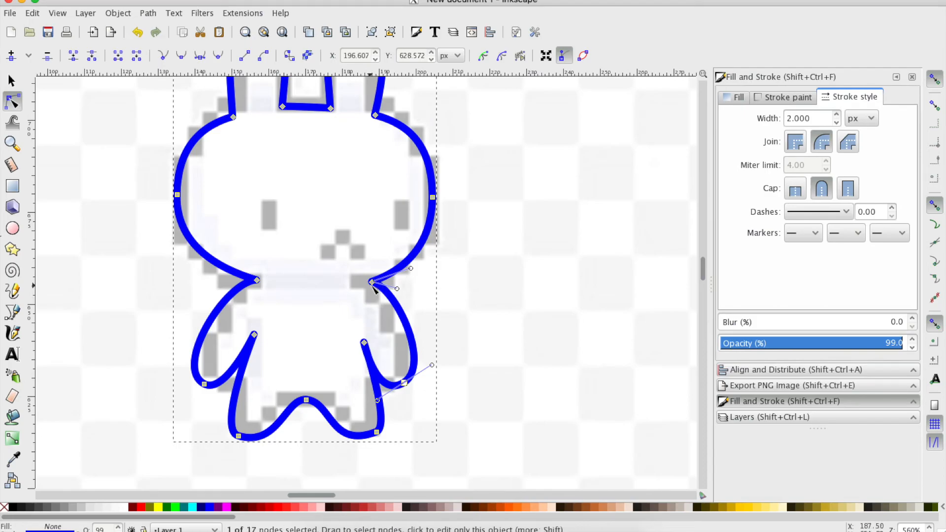
{"action": "left_click_drag", "start_coordinate": [373, 285], "coordinate": [357, 285]}
{"action": "left_click_drag", "start_coordinate": [413, 271], "coordinate": [424, 273]}
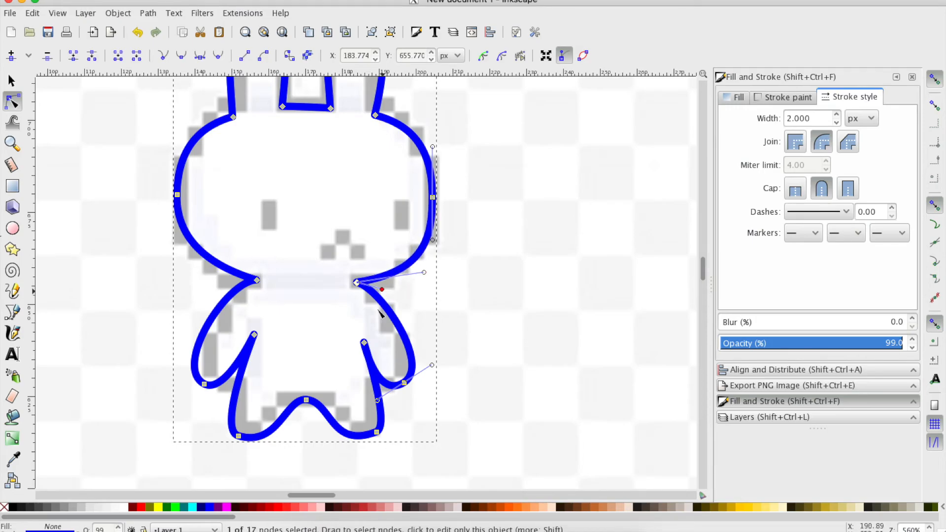
{"action": "left_click_drag", "start_coordinate": [381, 289], "coordinate": [394, 304]}
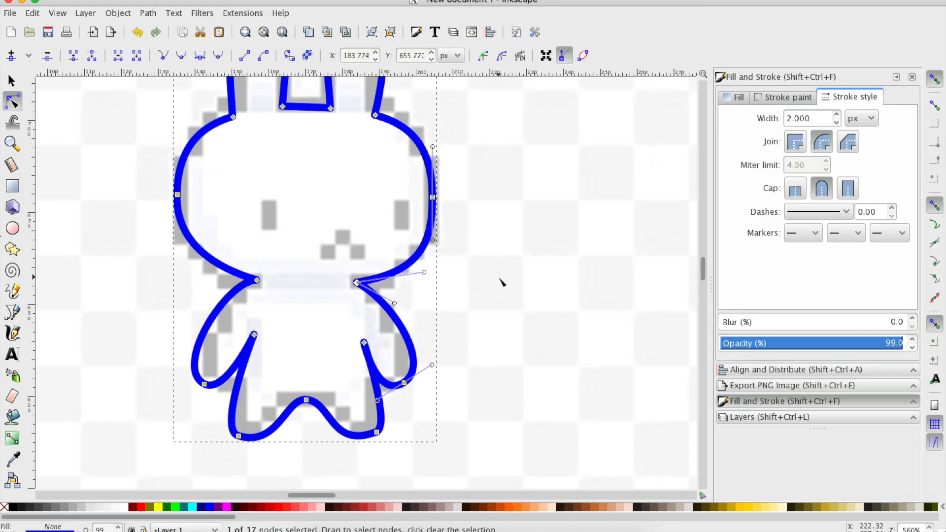
Step: Examine the rabbit outline from ears to feet against the pixel-art reference
{"action": "scroll", "coordinate": [502, 282], "scroll_direction": "up", "scroll_amount": 3}
{"action": "scroll", "coordinate": [501, 282], "scroll_direction": "down", "scroll_amount": 8}
{"action": "scroll", "coordinate": [502, 282], "scroll_direction": "up", "scroll_amount": 4}
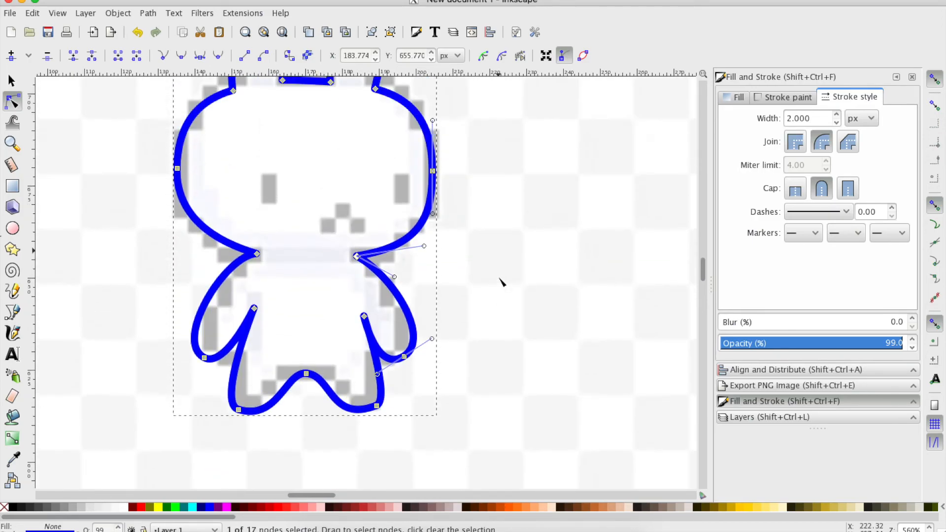
{"action": "scroll", "coordinate": [501, 281], "scroll_direction": "up", "scroll_amount": 4}
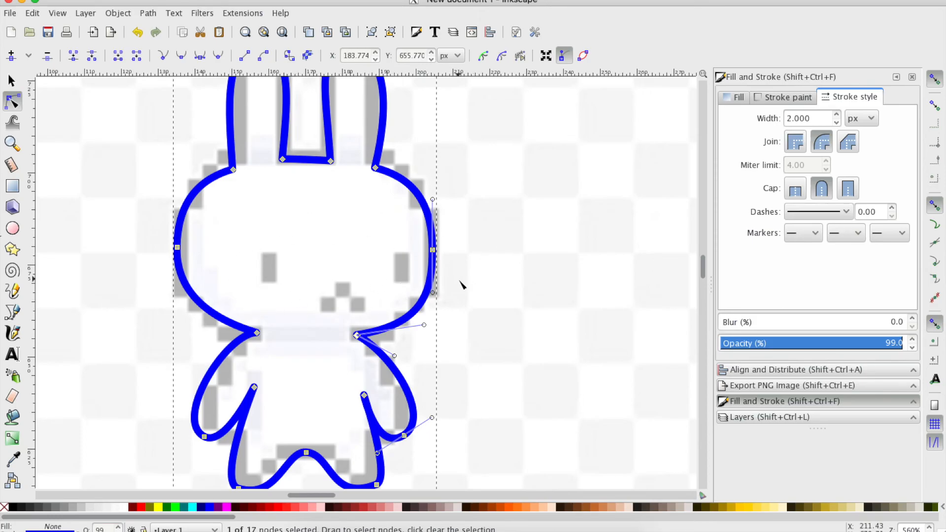
{"action": "scroll", "coordinate": [462, 285], "scroll_direction": "down", "scroll_amount": 5}
{"action": "scroll", "coordinate": [462, 285], "scroll_direction": "up", "scroll_amount": 14}
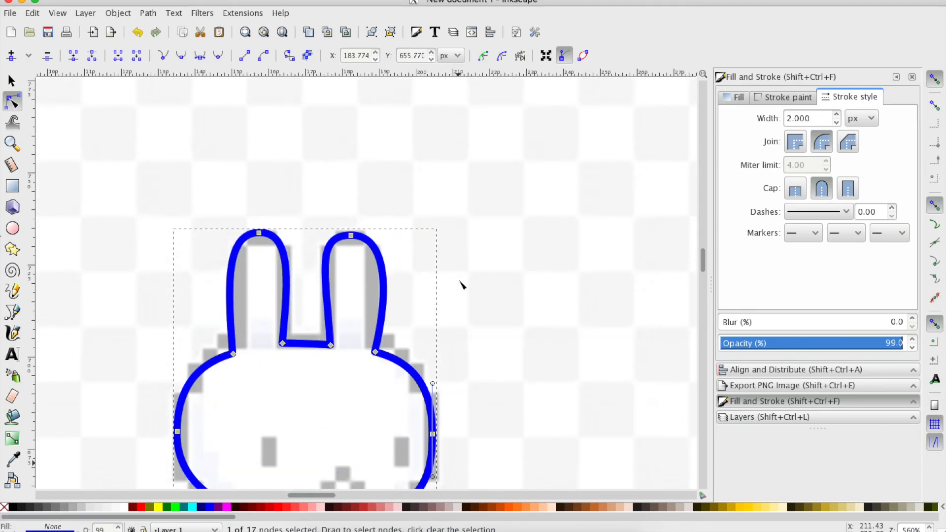
{"action": "scroll", "coordinate": [462, 284], "scroll_direction": "down", "scroll_amount": 5}
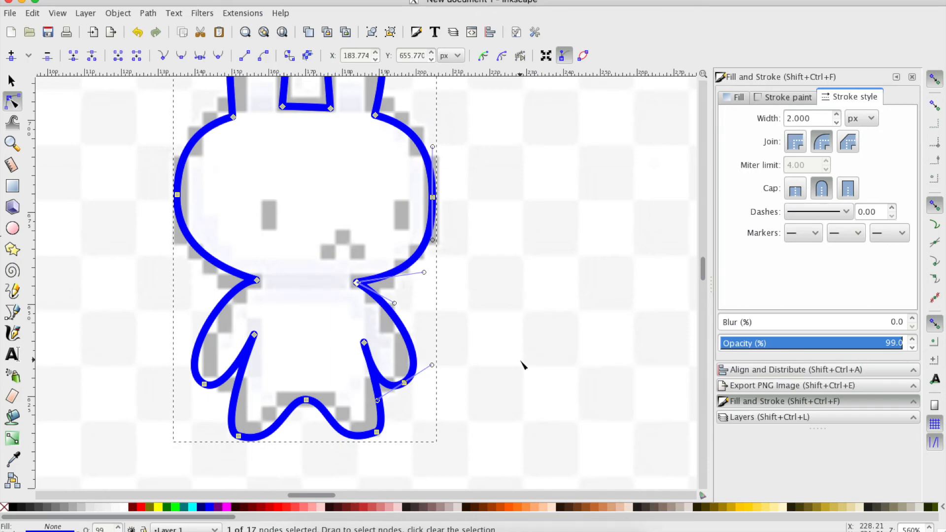
Step: Hide the background layer and inspect the rabbit outline on its own
{"action": "left_click", "coordinate": [745, 418]}
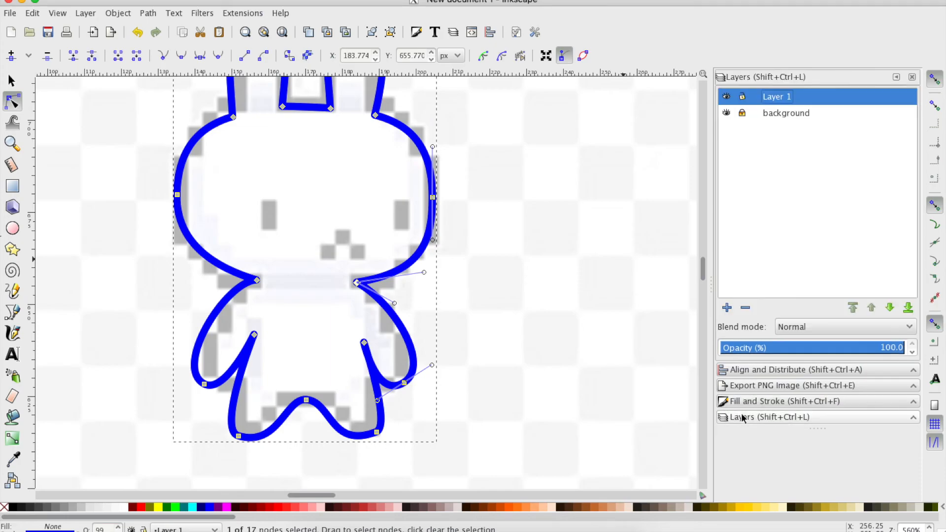
{"action": "left_click", "coordinate": [727, 113]}
{"action": "scroll", "coordinate": [609, 285], "scroll_direction": "up", "scroll_amount": 8}
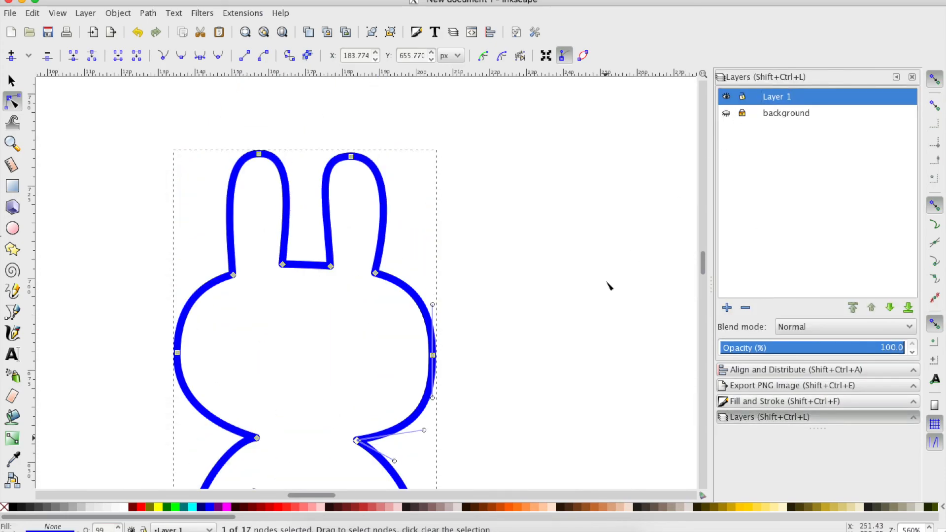
{"action": "scroll", "coordinate": [609, 286], "scroll_direction": "down", "scroll_amount": 6}
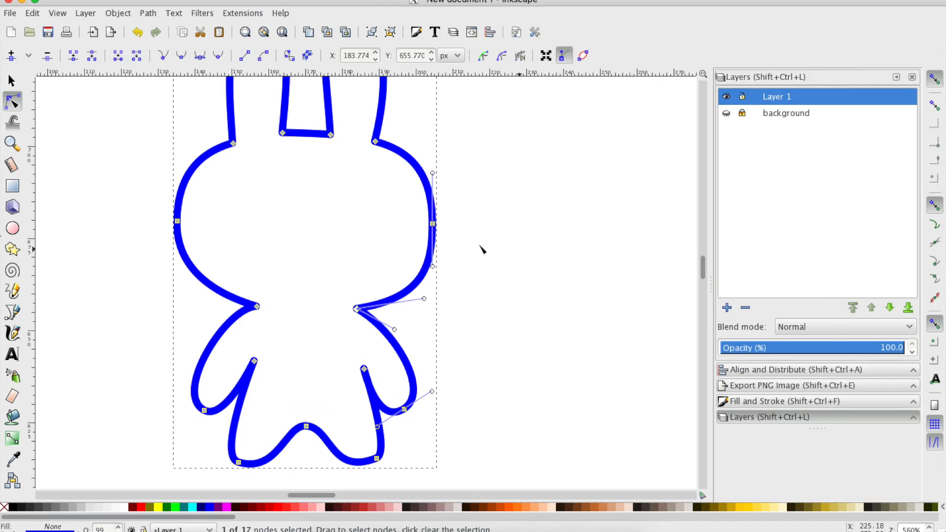
Step: Tilt the handles of the node on the head's right side slightly to refine the cheek curve
{"action": "left_click_drag", "start_coordinate": [437, 271], "coordinate": [434, 266]}
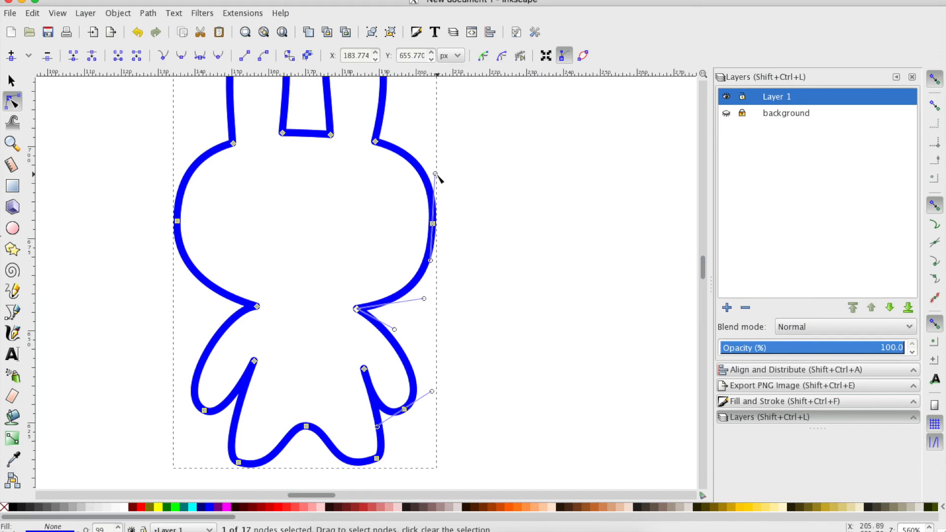
{"action": "left_click_drag", "start_coordinate": [435, 178], "coordinate": [437, 177]}
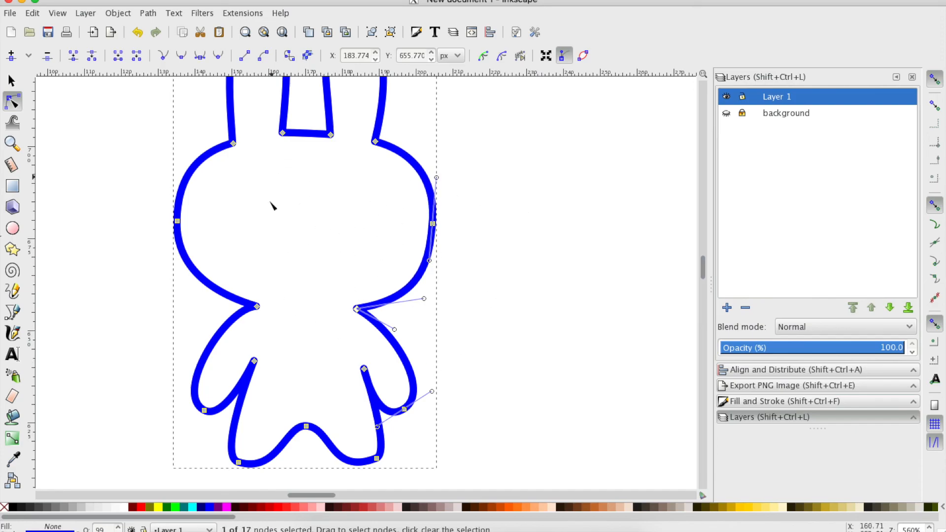
{"action": "scroll", "coordinate": [554, 299], "scroll_direction": "right", "scroll_amount": 3}
{"action": "scroll", "coordinate": [554, 298], "scroll_direction": "left", "scroll_amount": 5}
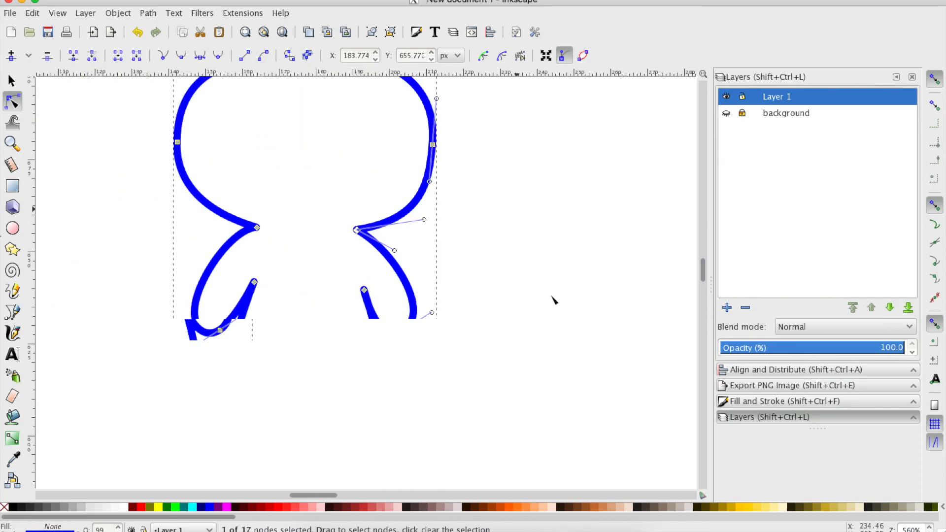
Step: Show the background layer again and look over the pig and monkey sprites beside the rabbit
{"action": "left_click", "coordinate": [728, 114]}
{"action": "scroll", "coordinate": [651, 313], "scroll_direction": "right", "scroll_amount": 15}
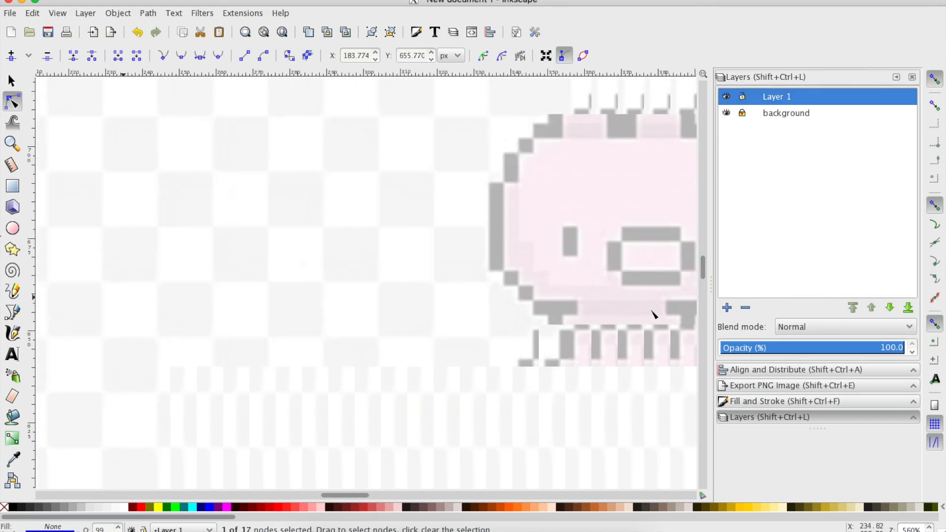
{"action": "scroll", "coordinate": [653, 314], "scroll_direction": "right", "scroll_amount": 8}
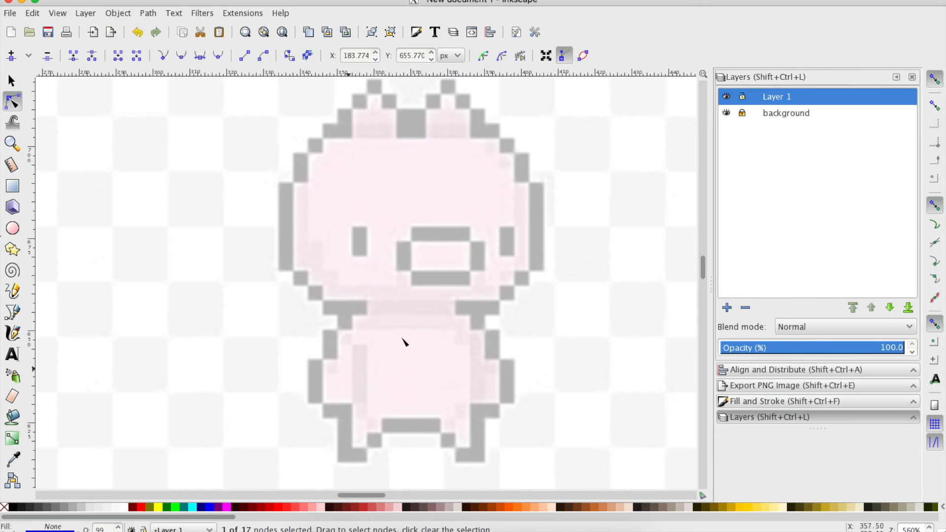
{"action": "scroll", "coordinate": [544, 326], "scroll_direction": "right", "scroll_amount": 20}
{"action": "scroll", "coordinate": [544, 326], "scroll_direction": "left", "scroll_amount": 20}
{"action": "scroll", "coordinate": [543, 325], "scroll_direction": "down", "scroll_amount": 3}
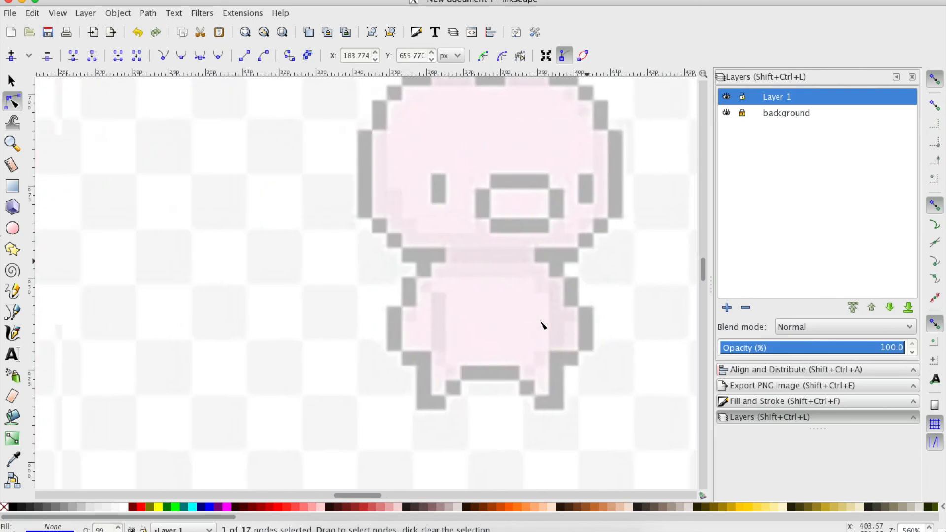
{"action": "scroll", "coordinate": [542, 325], "scroll_direction": "up", "scroll_amount": 3}
{"action": "scroll", "coordinate": [542, 325], "scroll_direction": "right", "scroll_amount": 12}
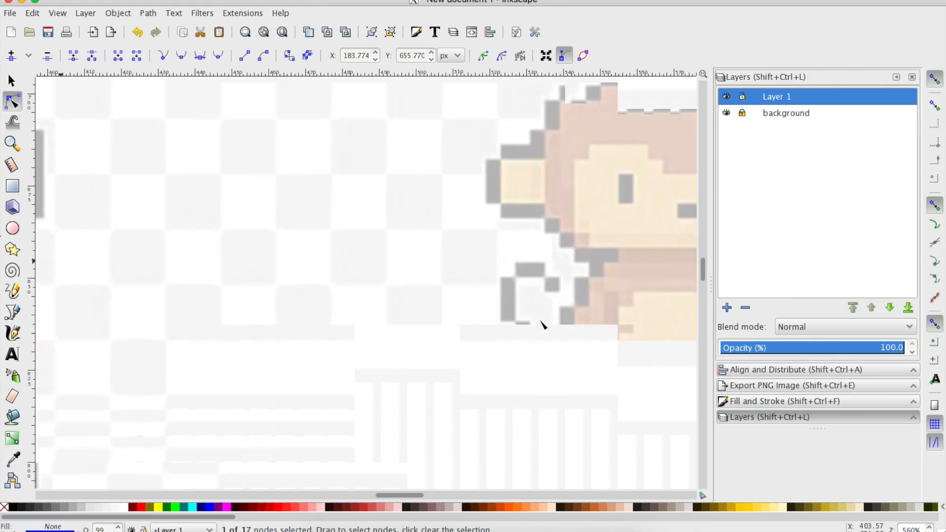
{"action": "scroll", "coordinate": [542, 325], "scroll_direction": "left", "scroll_amount": 20}
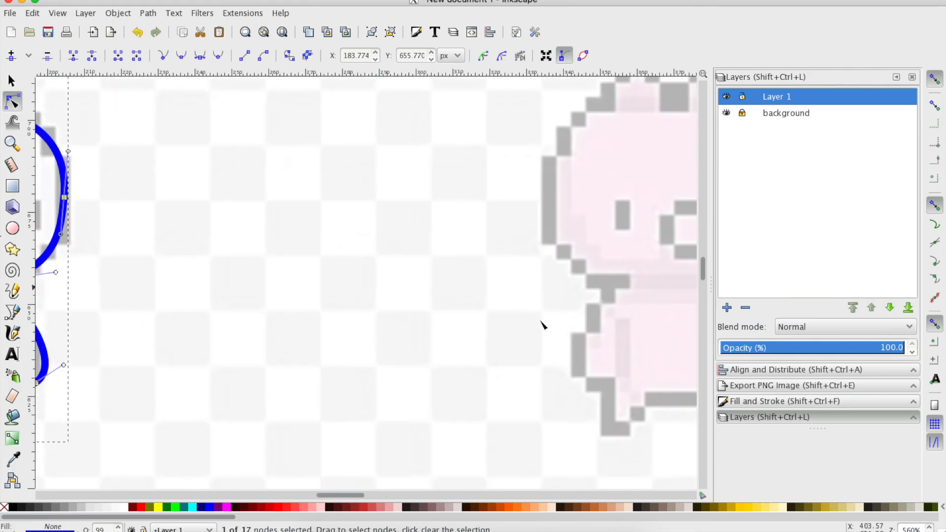
{"action": "scroll", "coordinate": [329, 296], "scroll_direction": "left", "scroll_amount": 5}
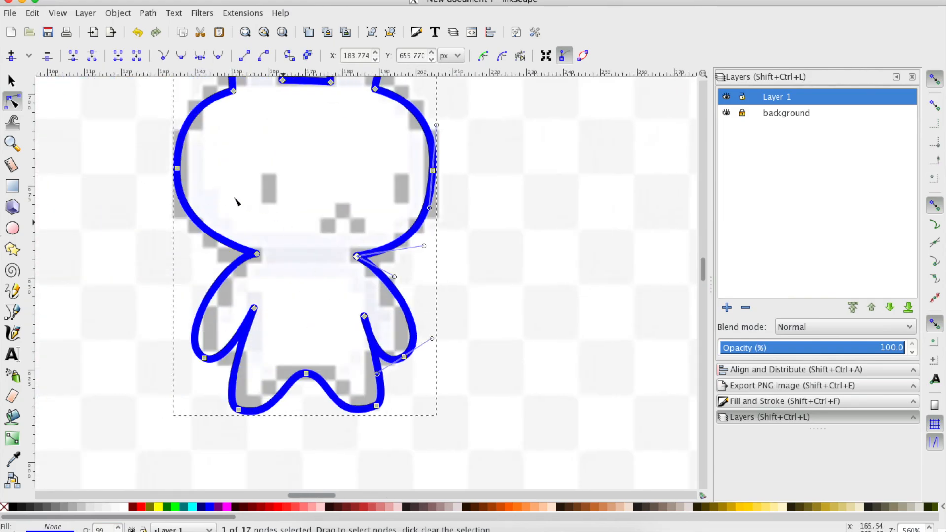